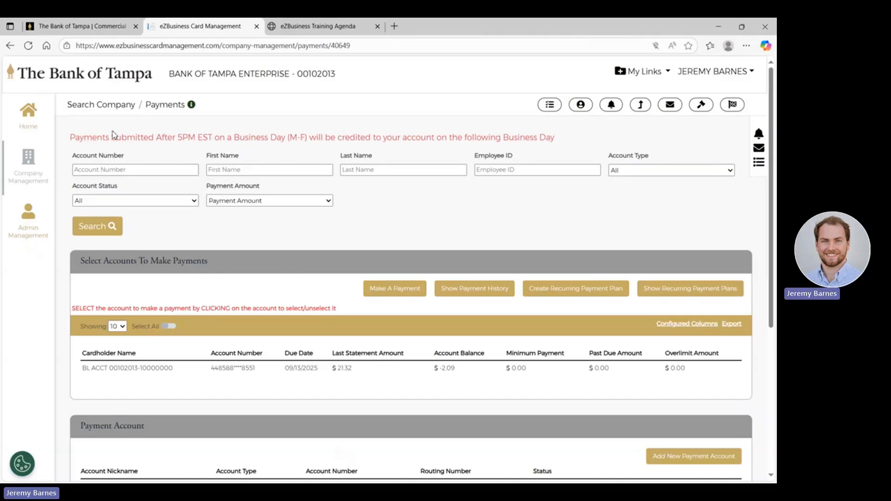
- Open the company's Online Requests page and start a Manage Spending Restriction request
left_click(35, 174)
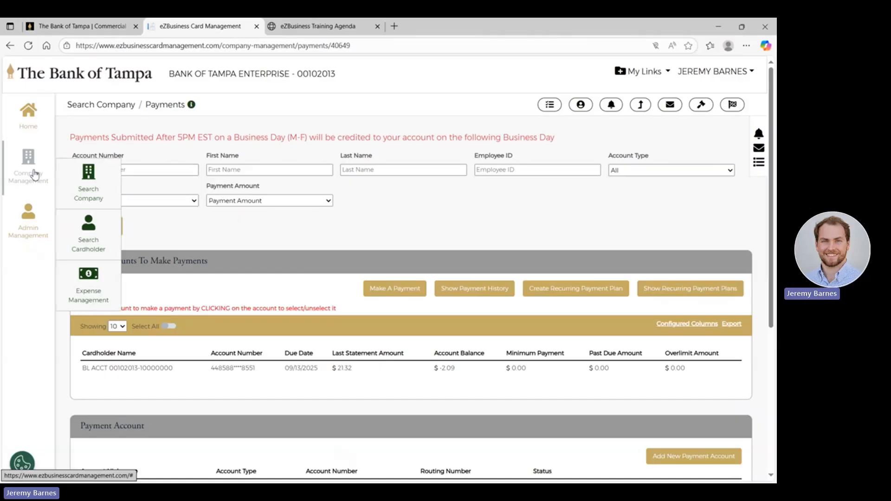
left_click(87, 177)
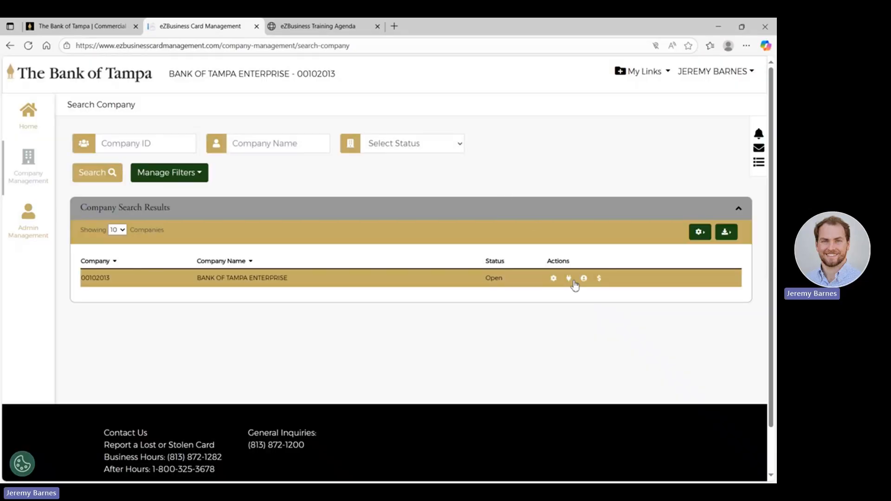
left_click(667, 76)
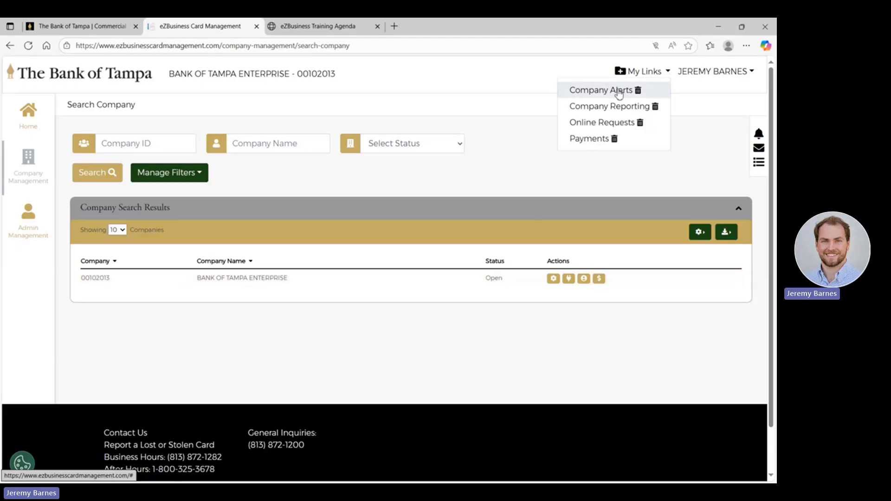
left_click(604, 123)
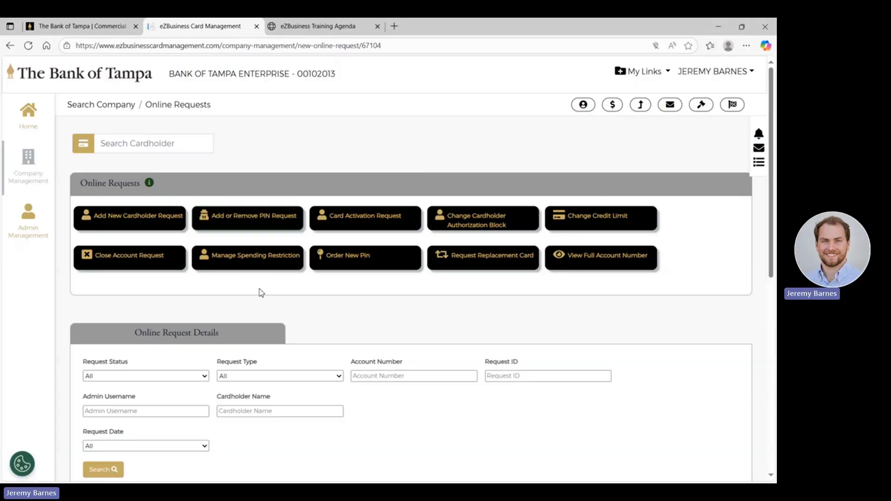
left_click(256, 263)
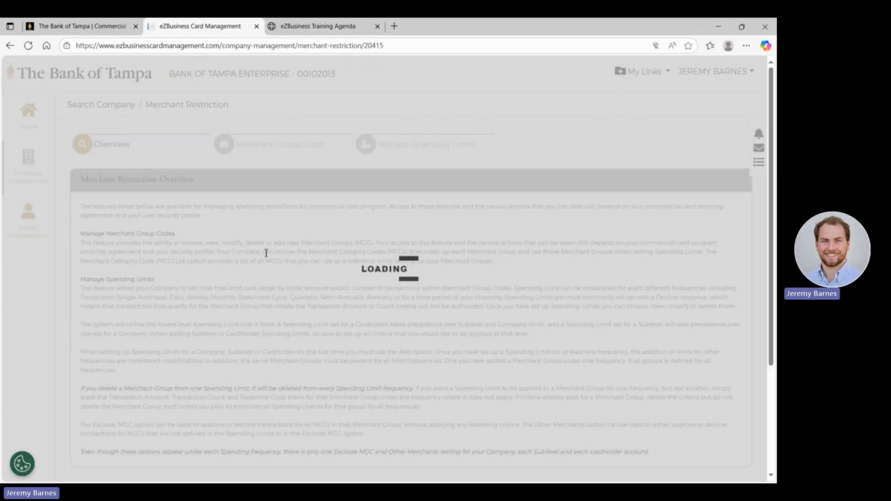
- Read the Merchant Restriction overview, focusing on how Merchant Category Codes make up Merchant Groups
scroll(267, 254, "down", 1)
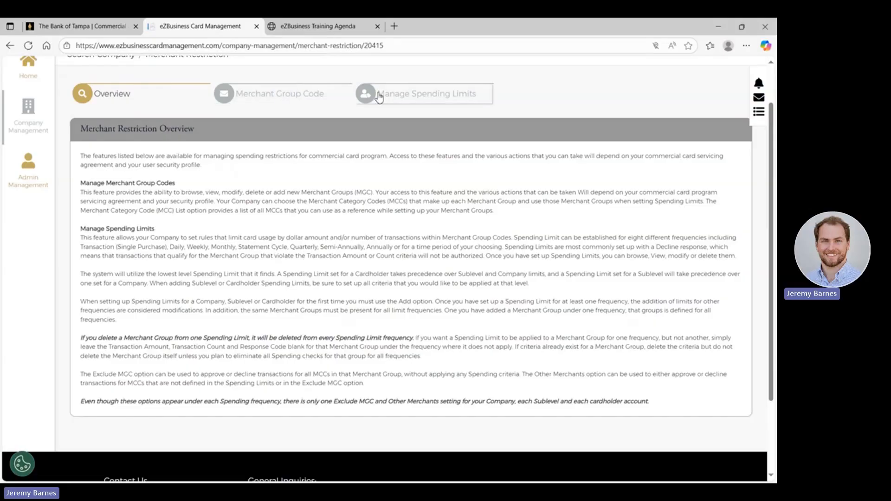
scroll(436, 144, "up", 1)
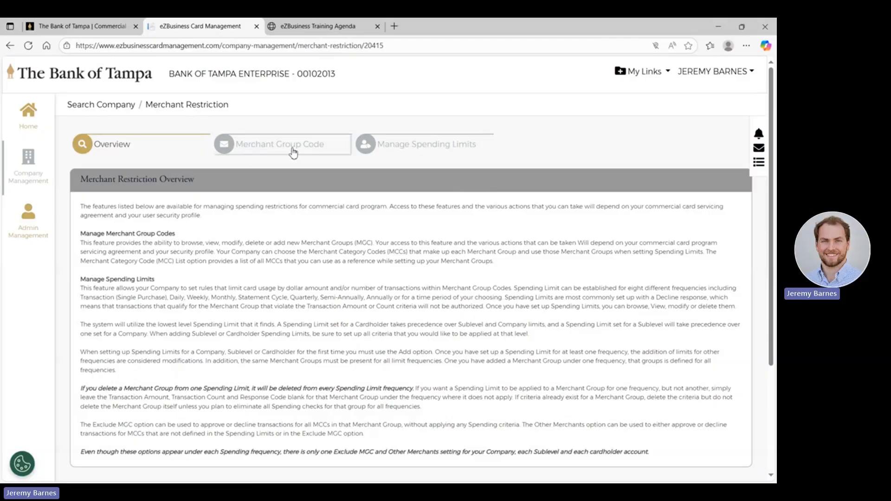
left_click_drag(79, 239, 181, 236)
left_click(204, 246)
left_click_drag(310, 253, 408, 252)
left_click(411, 251)
left_click_drag(309, 251, 406, 257)
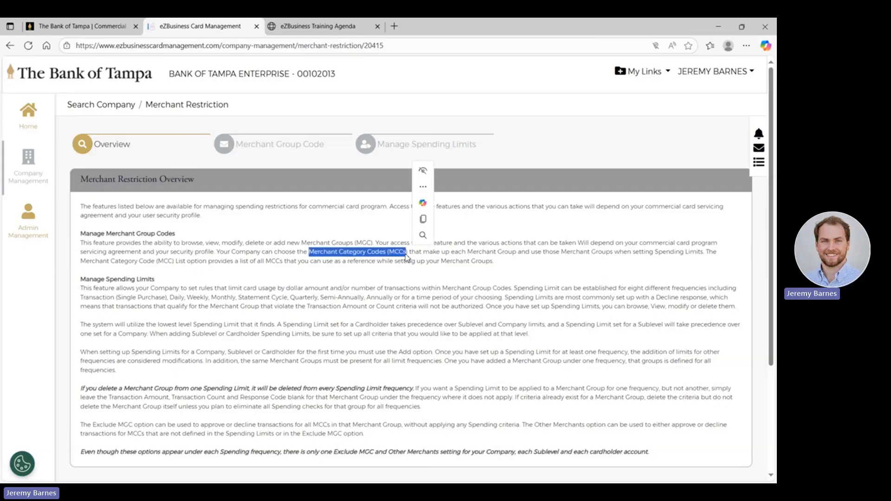
left_click(365, 243)
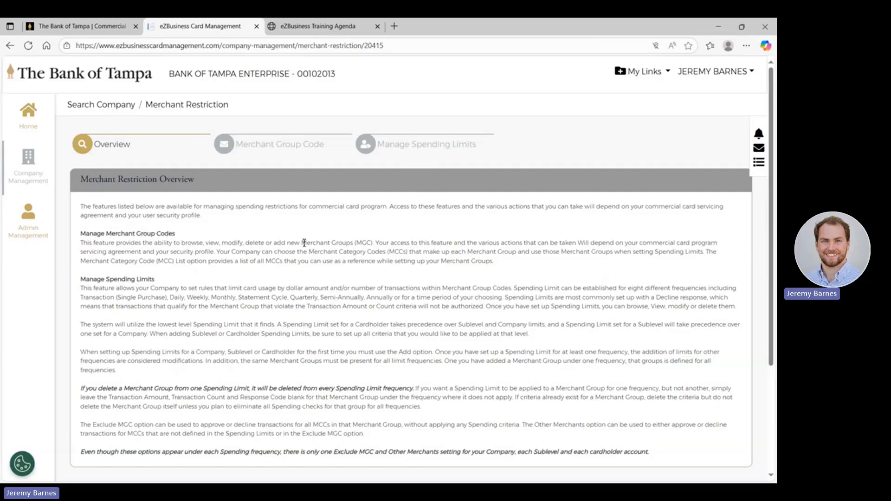
left_click_drag(302, 243, 371, 248)
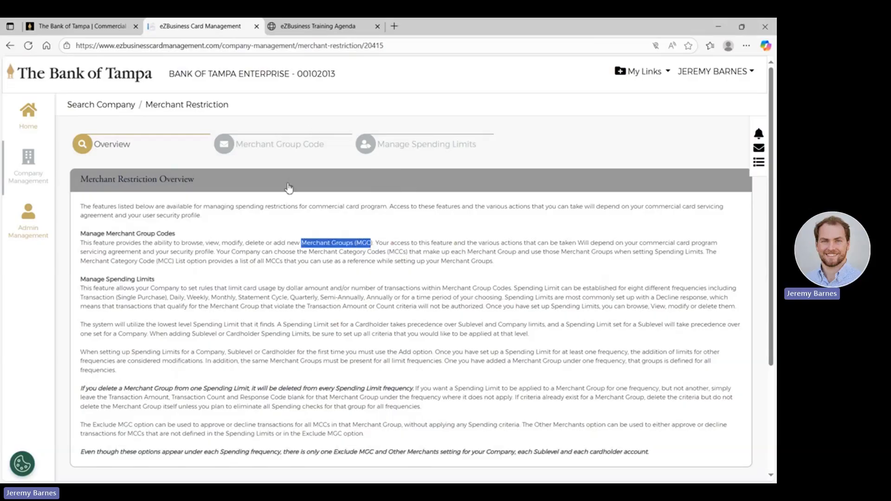
- Display the Merchant Category Code list in the Merchant Group Code section and filter it by 799
left_click(292, 148)
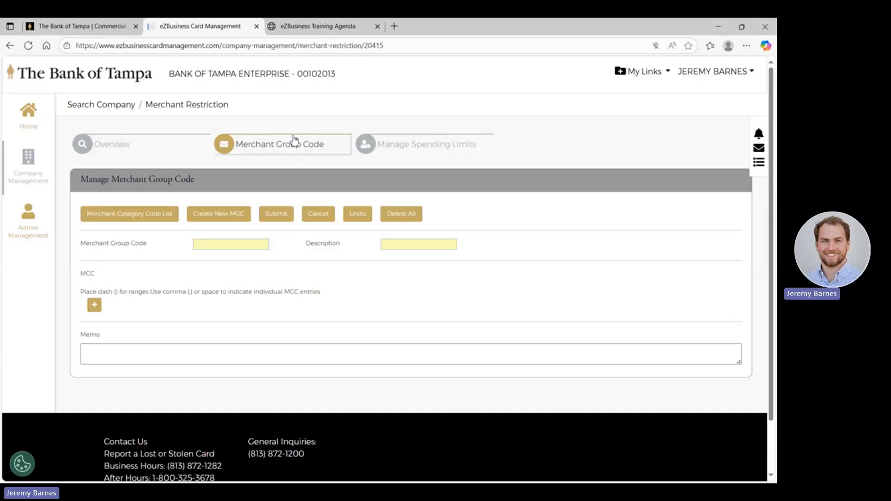
left_click(150, 221)
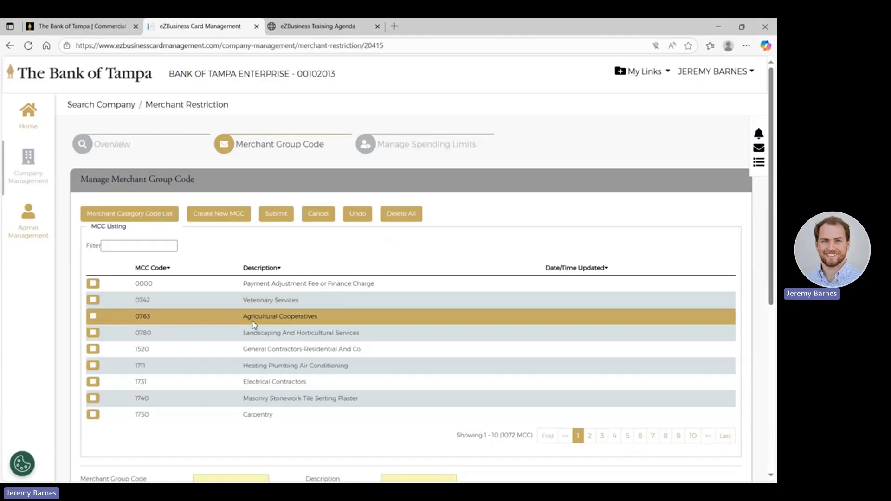
scroll(254, 325, "down", 1)
left_click(134, 196)
type("79")
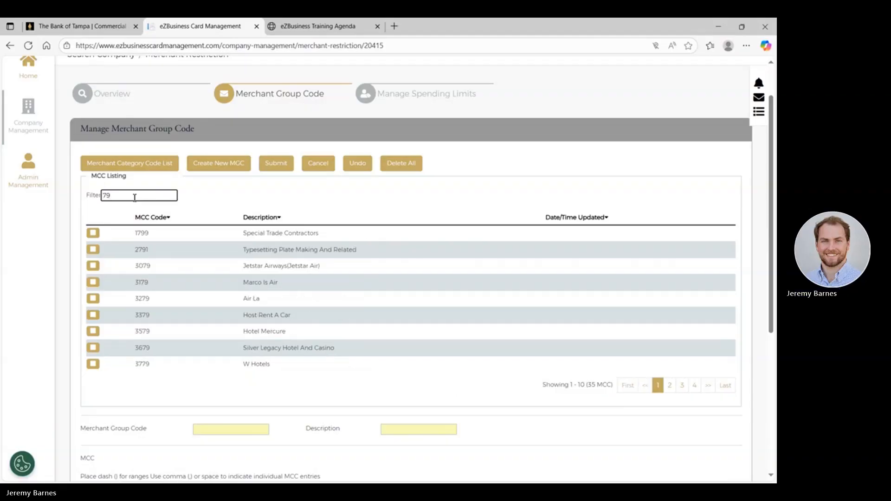
type("9")
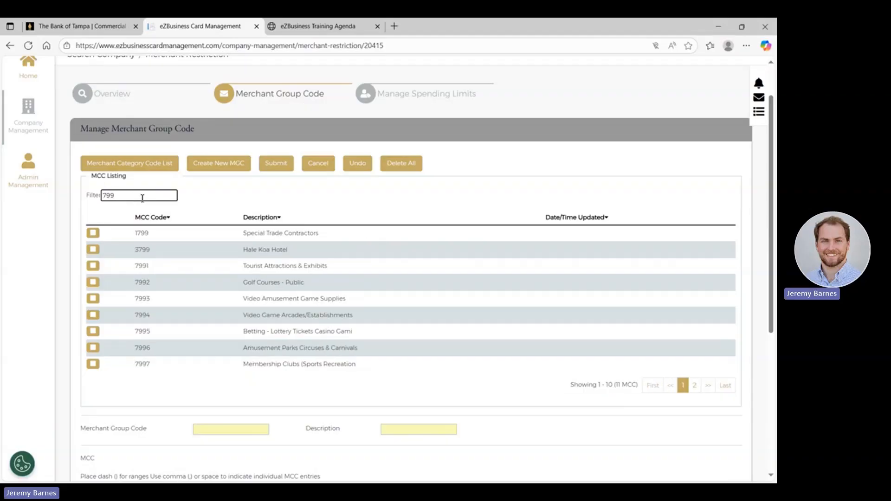
scroll(169, 198, "down", 1)
scroll(169, 201, "up", 1)
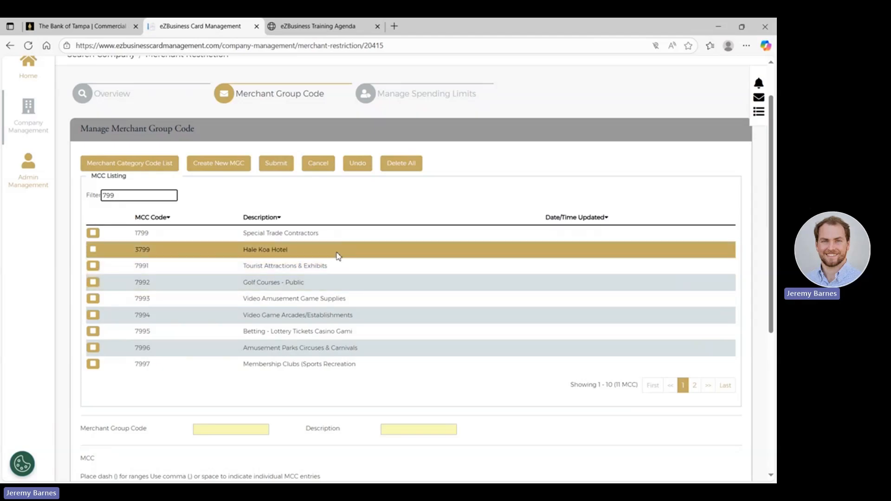
- Clear the MCC listing filter and check the total number of category codes
key("BackSpace")
key("BackSpace")
key("BackSpace")
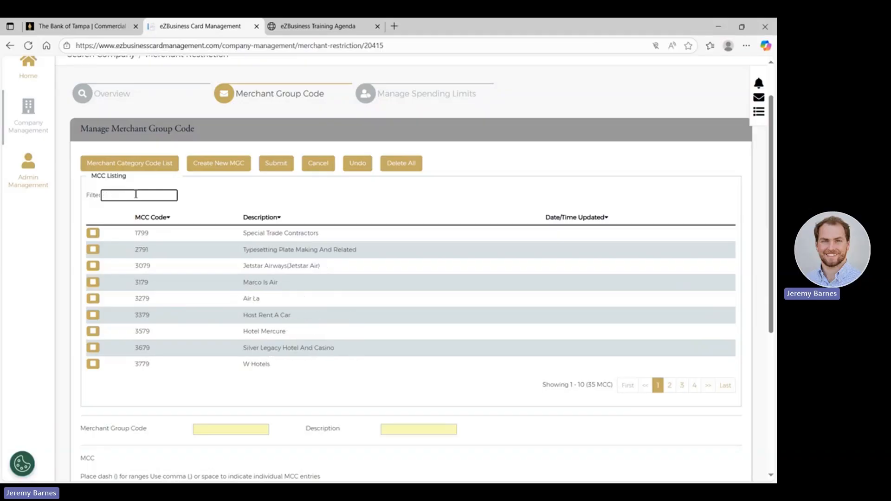
left_click_drag(500, 385, 520, 383)
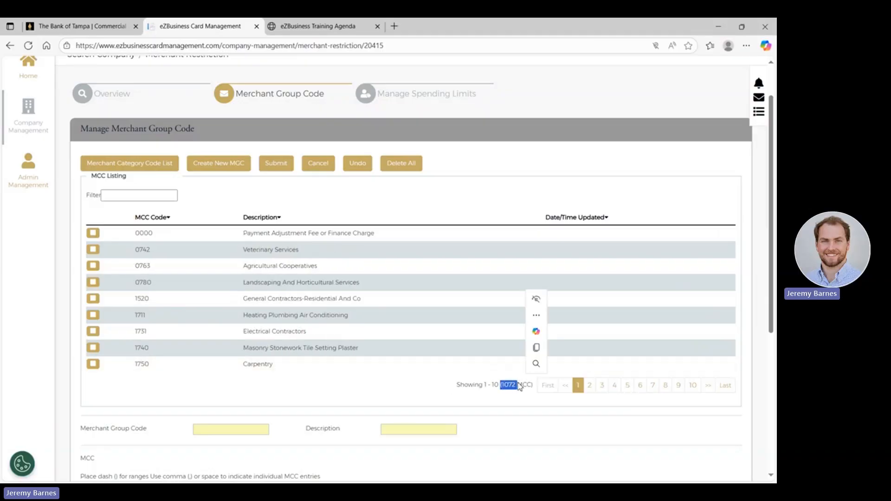
left_click(525, 385)
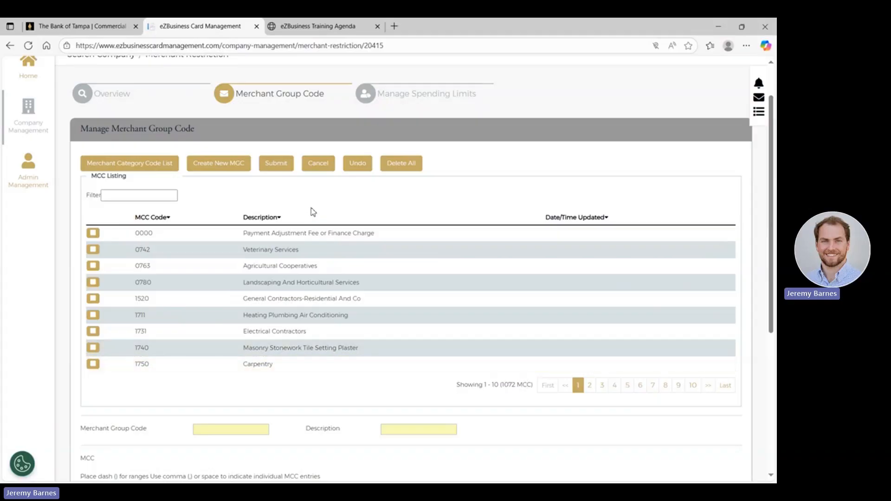
- Filter the MCC listing by "gas" and examine the Automated Gasoline Dispensers entry
left_click(157, 197)
type("gas")
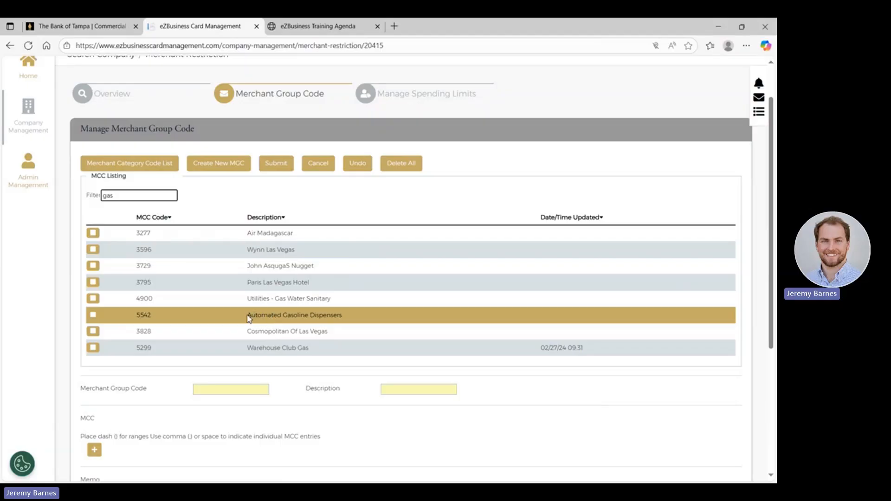
left_click_drag(247, 316, 347, 316)
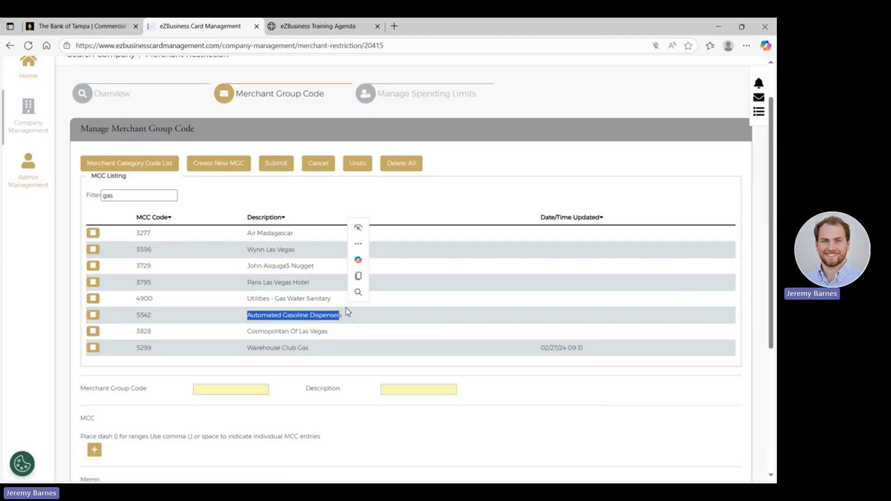
left_click(347, 315)
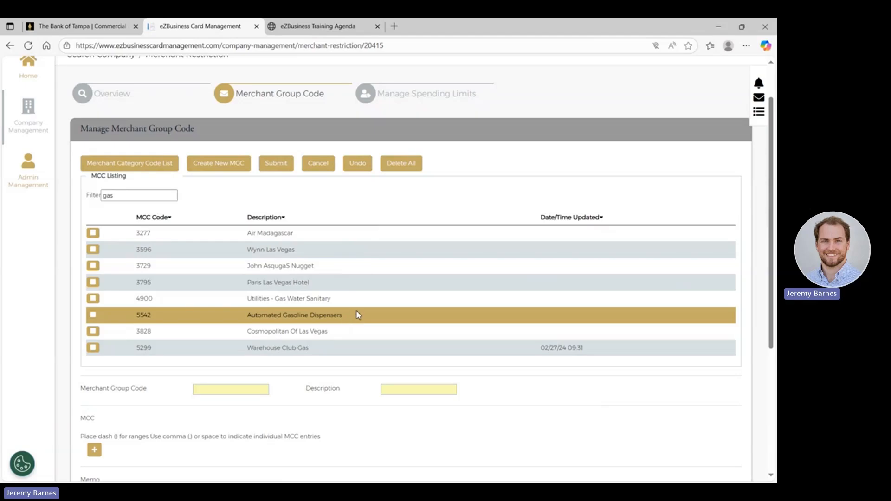
- Replace the MCC listing filter with 799
left_click(160, 200)
key("BackSpace")
key("BackSpace")
key("BackSpace")
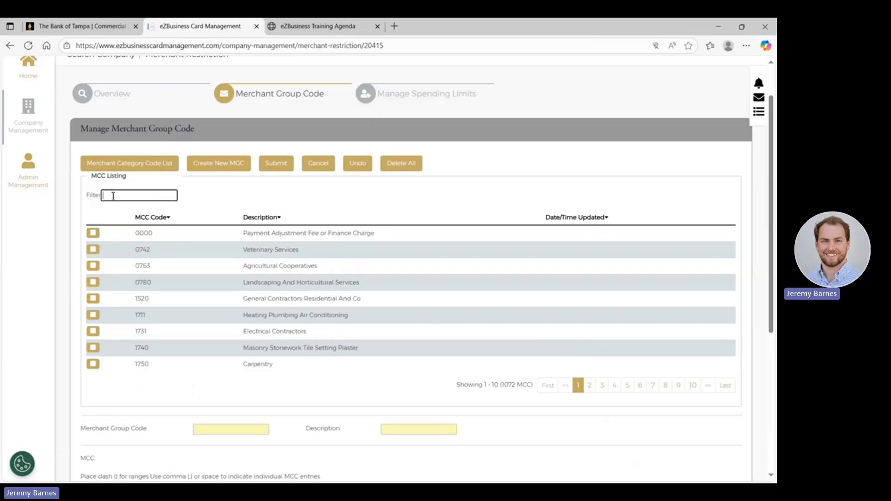
type("799")
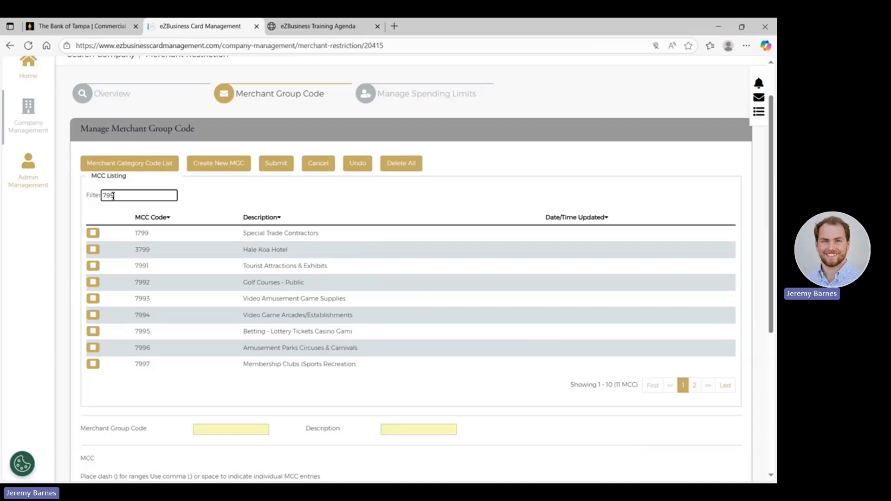
- Select category codes 7991 through 7997 in the MCC listing and check the resulting MCC entries
left_click(93, 266)
left_click(93, 283)
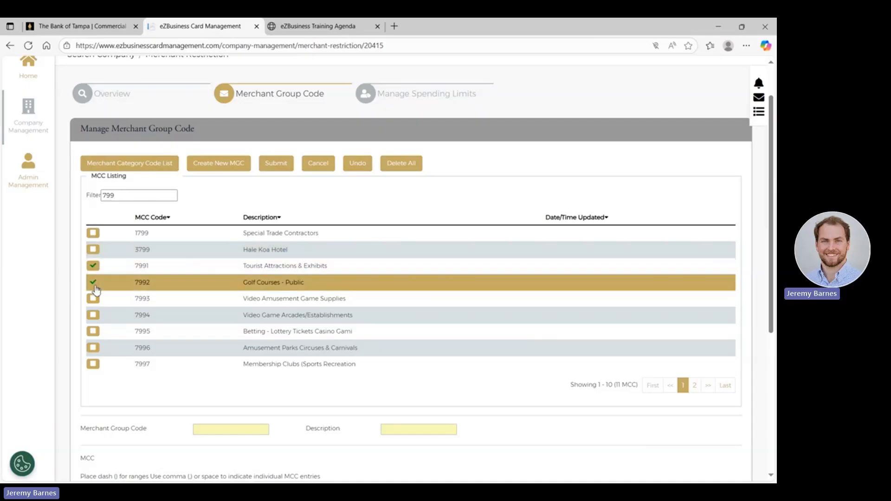
left_click(94, 299)
left_click(93, 315)
left_click(94, 332)
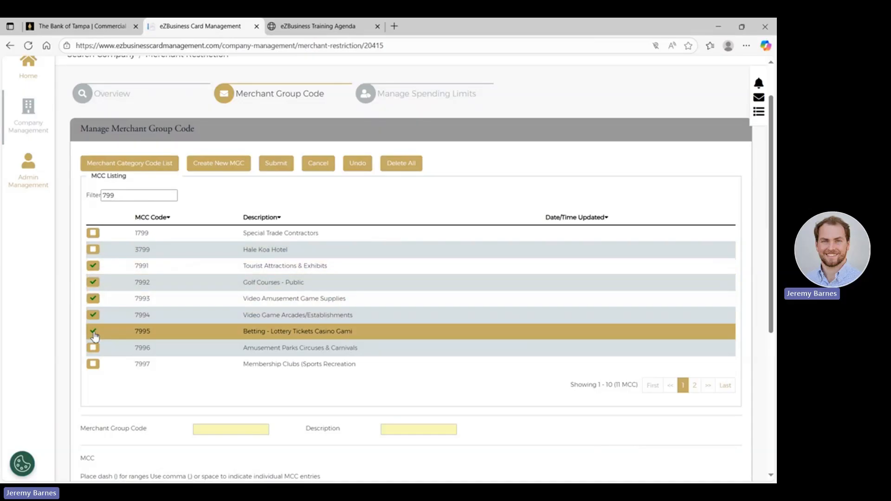
left_click(93, 348)
left_click(93, 364)
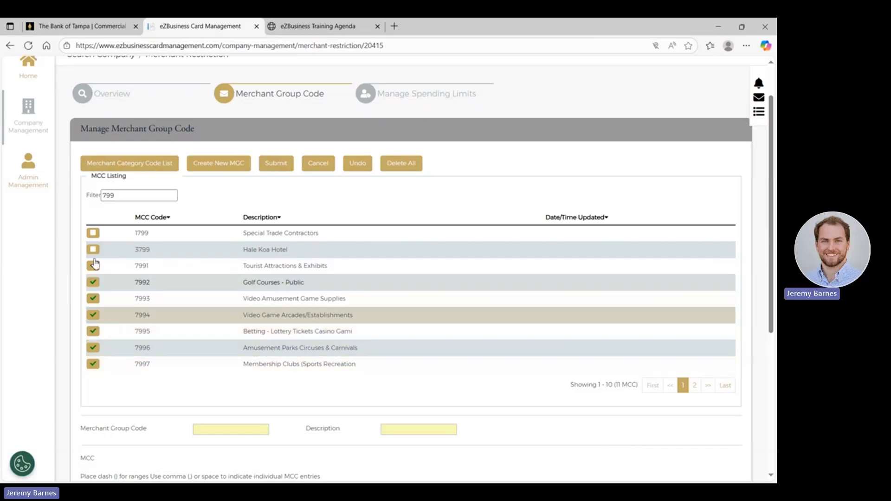
scroll(158, 297, "down", 2)
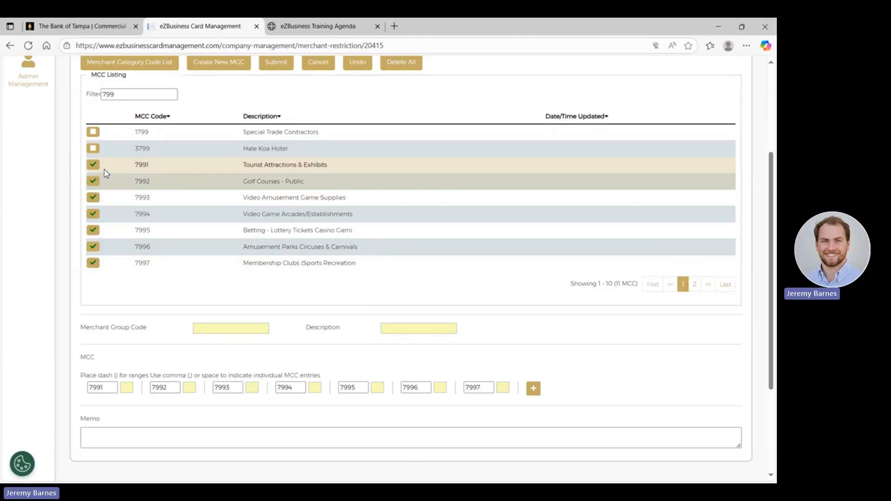
- Deselect category codes 7991 through 7997 in the MCC listing
left_click(93, 165)
left_click(93, 181)
left_click(93, 197)
left_click(92, 214)
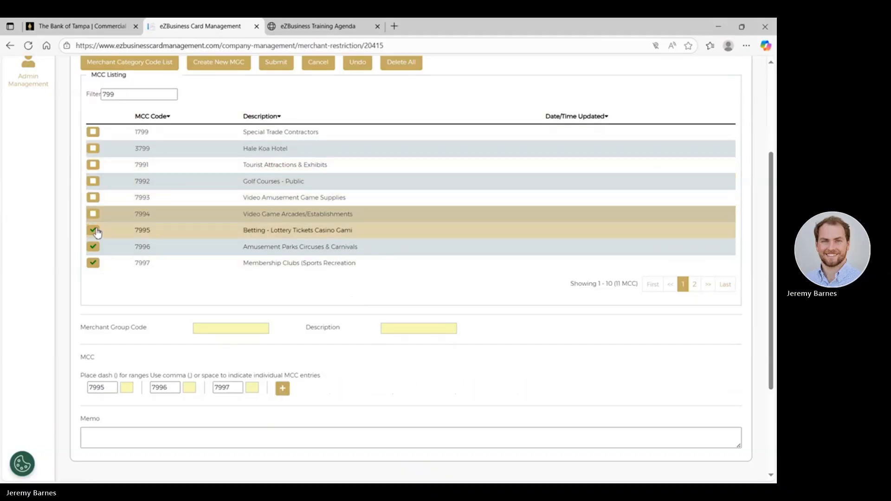
left_click(93, 230)
left_click(92, 247)
left_click(93, 263)
- Add an MCC entry with code 7991 and a dash as the range separator
left_click(98, 389)
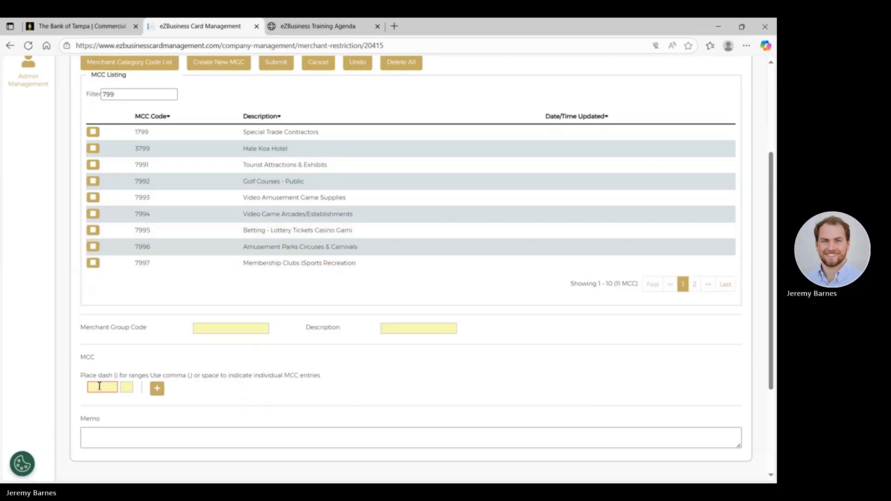
left_click(102, 390)
type("799")
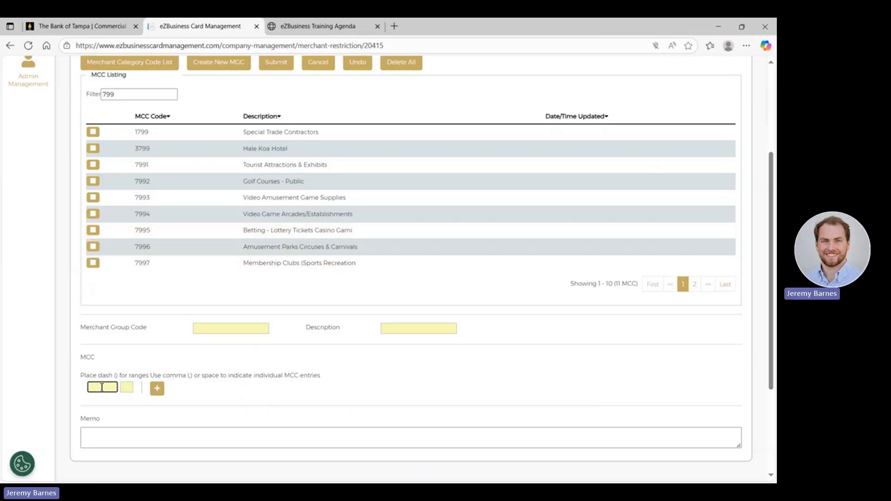
type("1")
left_click(125, 386)
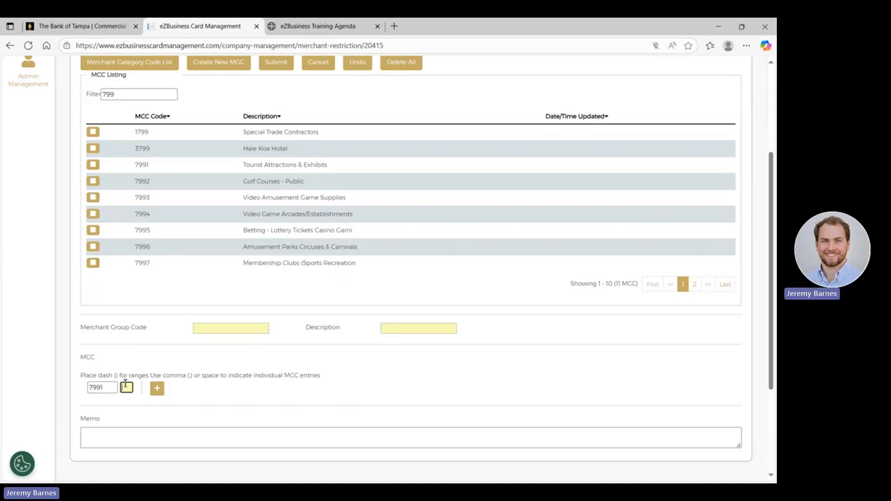
type("-")
- Add a second MCC entry with code 7997 as the end of the range
left_click(157, 388)
left_click(160, 387)
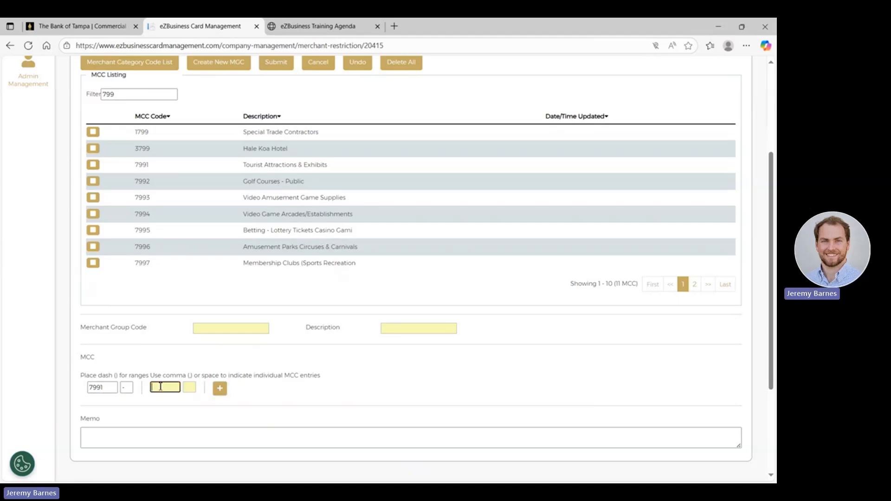
type("2997")
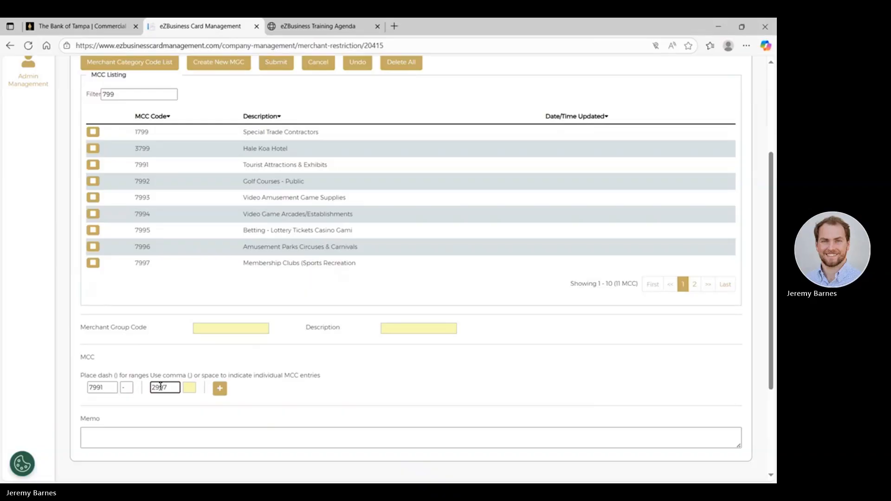
key("BackSpace")
key("BackSpace")
key("BackSpace")
key("BackSpace")
type("7997")
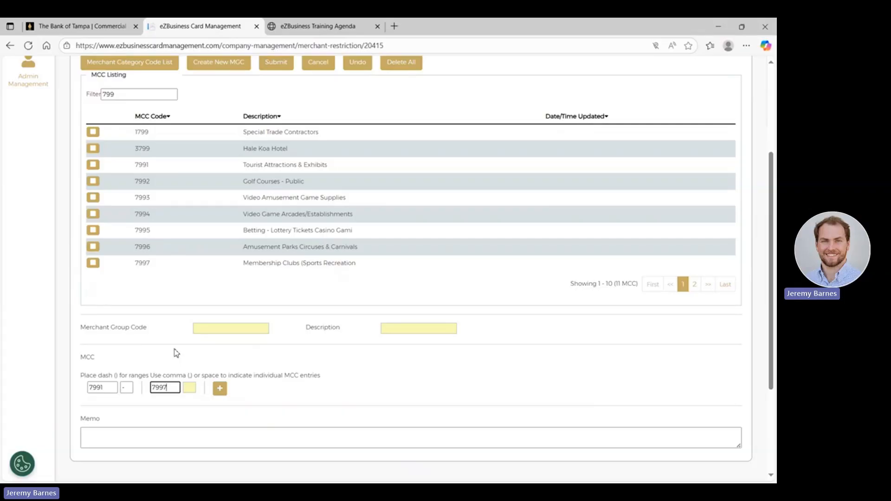
double_click(98, 387)
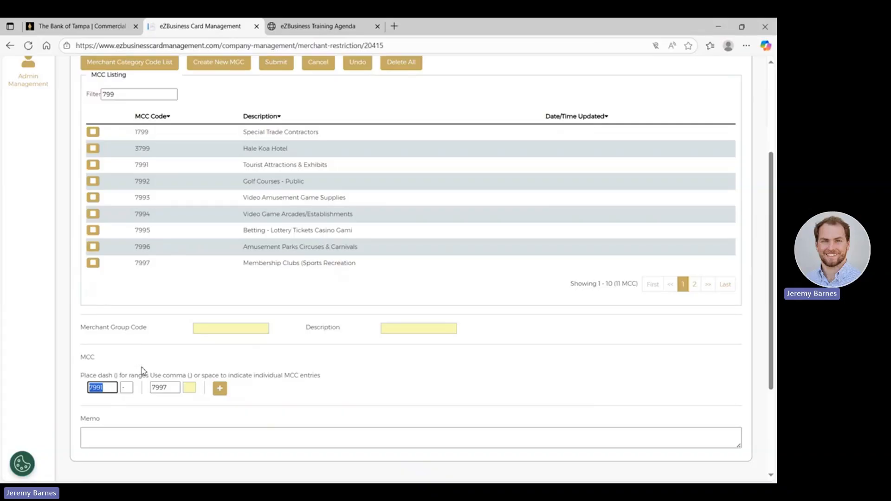
- Try adding a comma separator after MCC 7997 and a further blank MCC entry, then clear the separator
left_click(112, 386)
scroll(169, 362, "up", 1)
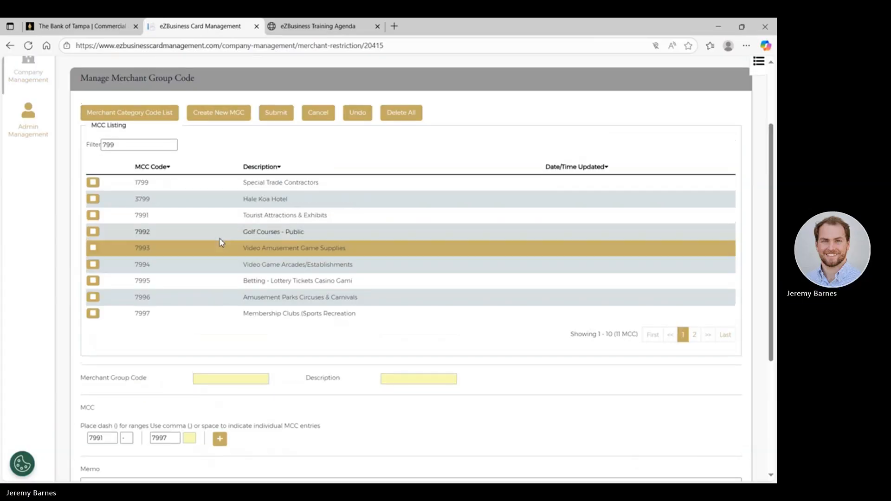
scroll(203, 343, "down", 1)
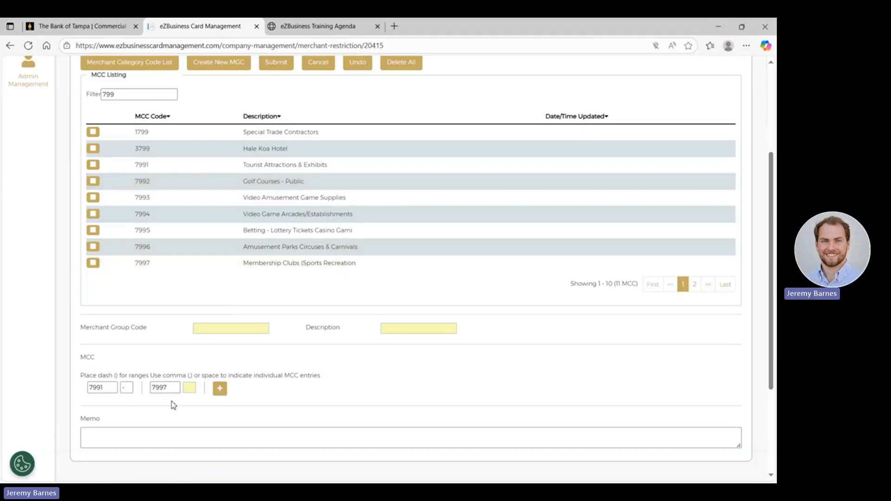
left_click(190, 387)
type(",")
left_click(219, 388)
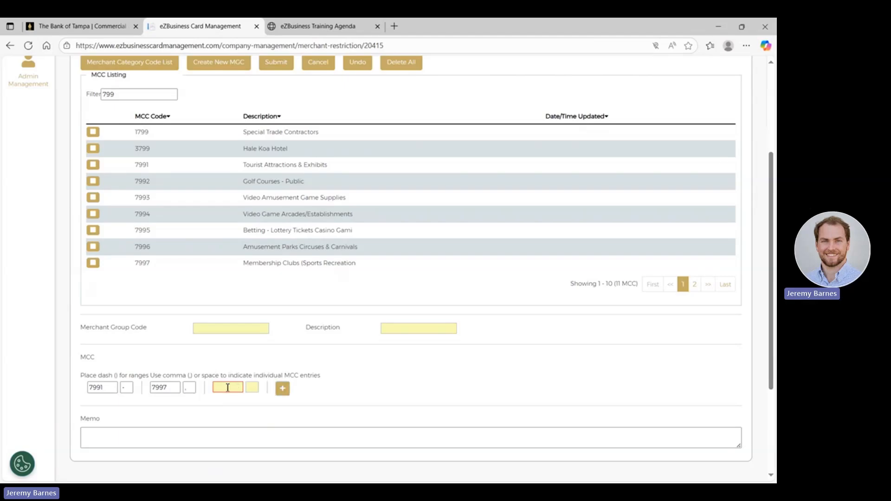
left_click(189, 387)
left_click(234, 387)
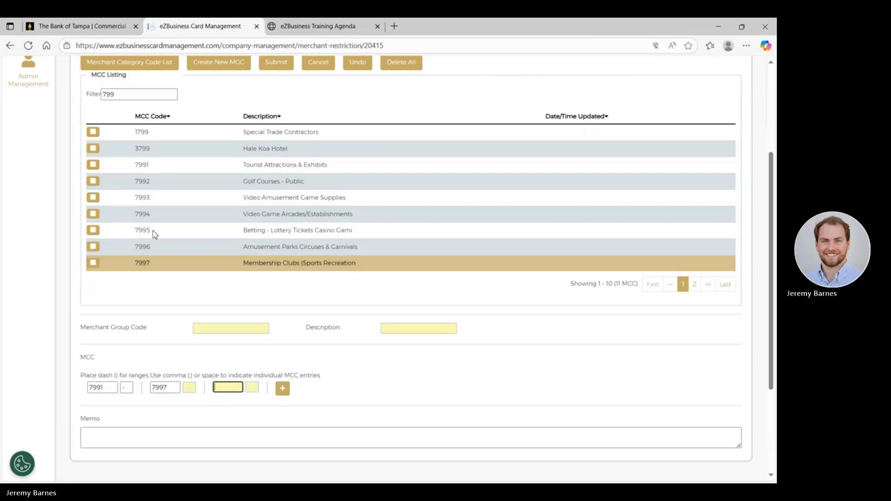
- Try to submit the merchant group with only the 7991–7997 MCC range filled in
left_click(285, 66)
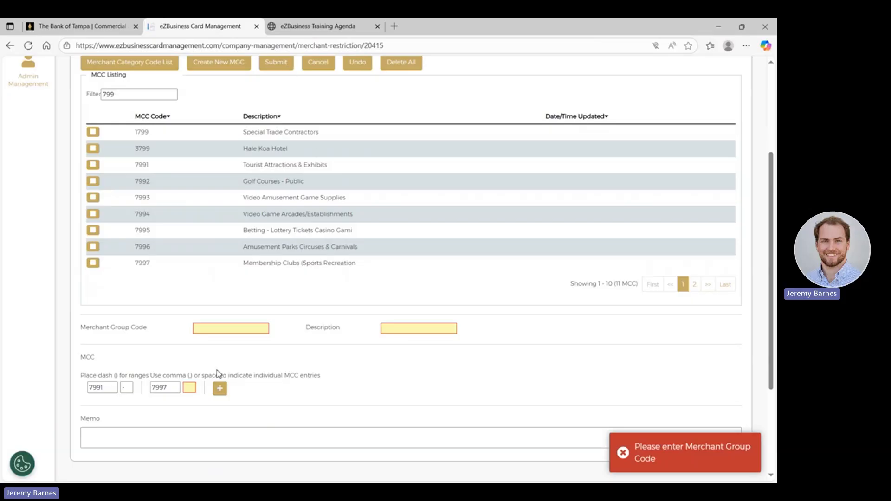
left_click(285, 62)
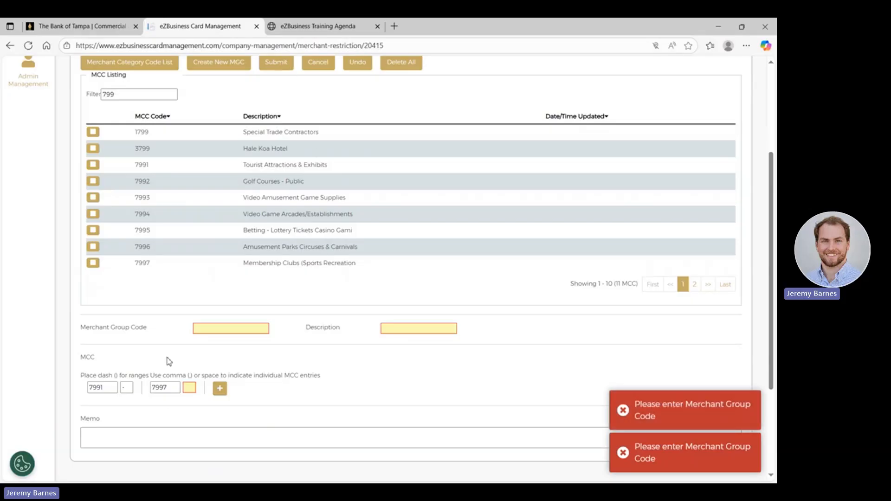
left_click(190, 388)
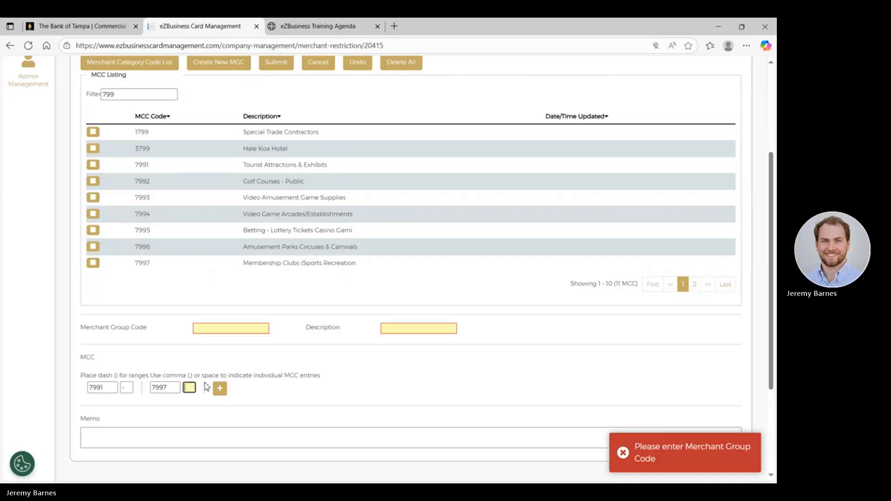
left_click(278, 68)
- Set the merchant group code to 80
left_click(226, 330)
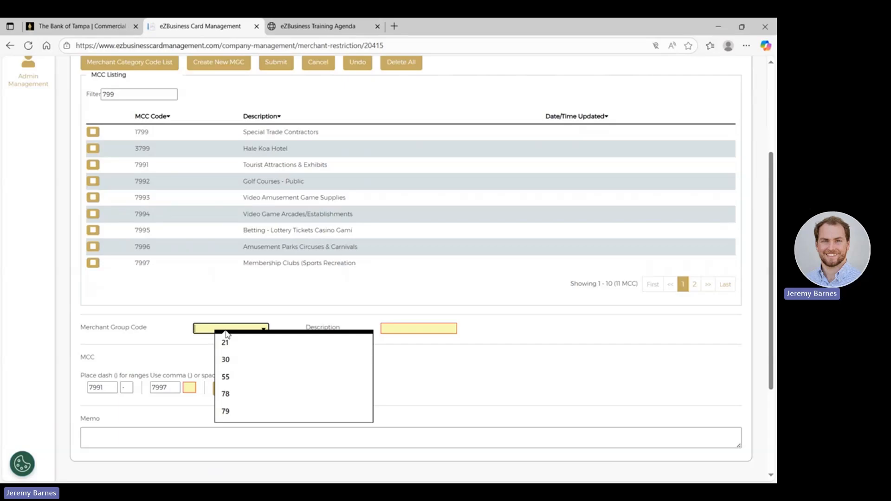
type("80")
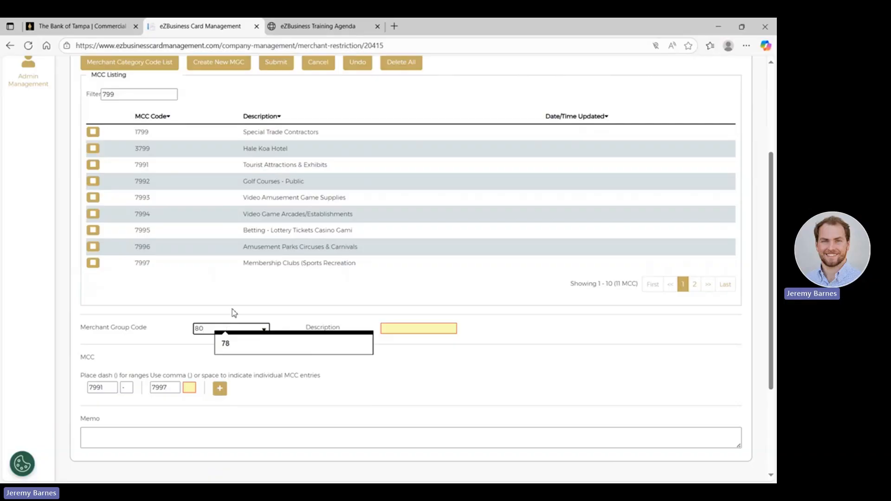
left_click(233, 312)
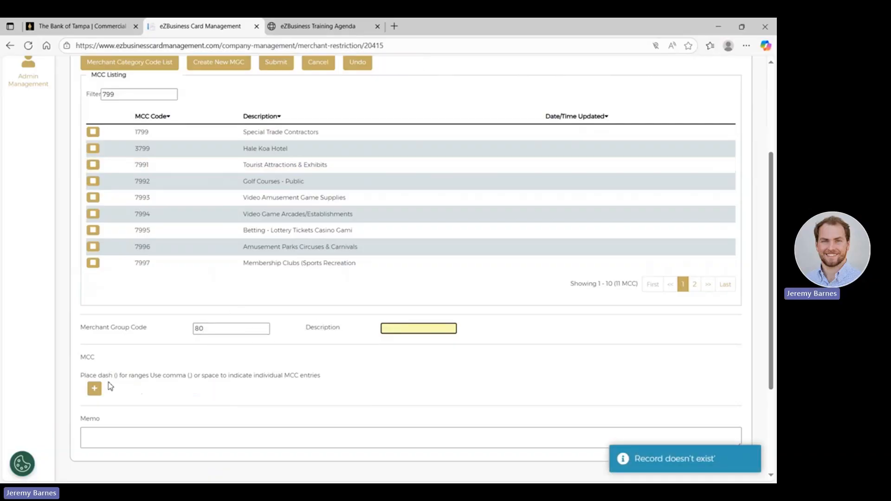
- Enter the MCC range from 7991 to 7997 for the group, using a dash as the separator
left_click(94, 390)
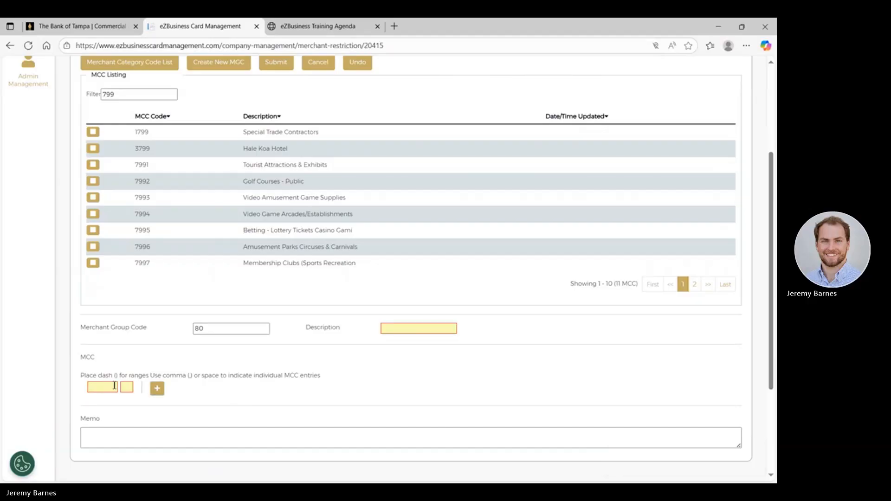
type("7991")
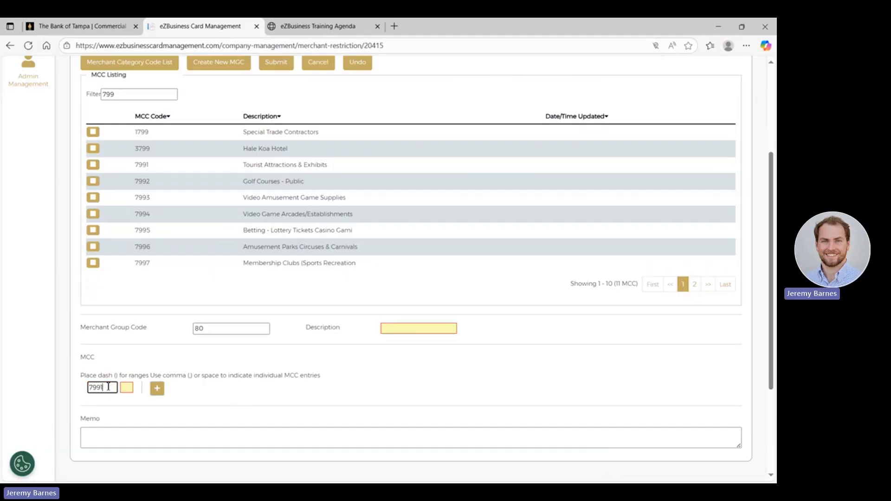
left_click(127, 388)
type("-")
left_click(157, 388)
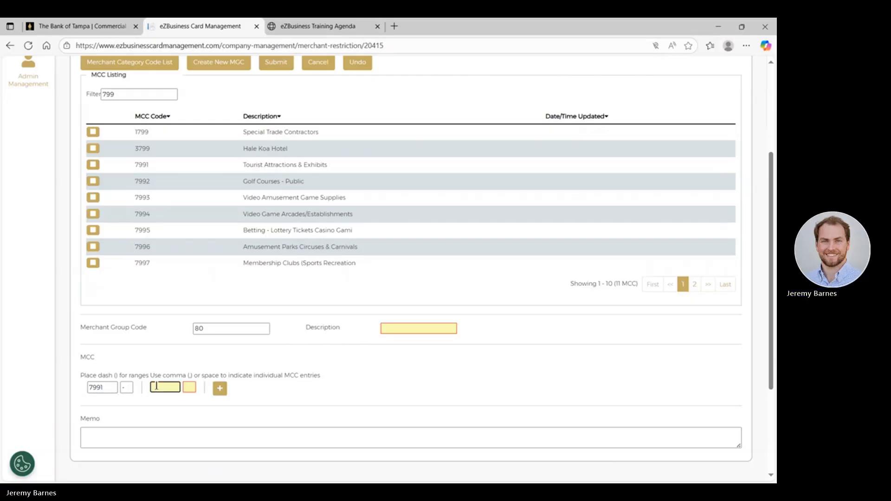
type("7997")
- Describe the merchant group as "Demo MGC", then submit and confirm it
left_click(414, 327)
type("De")
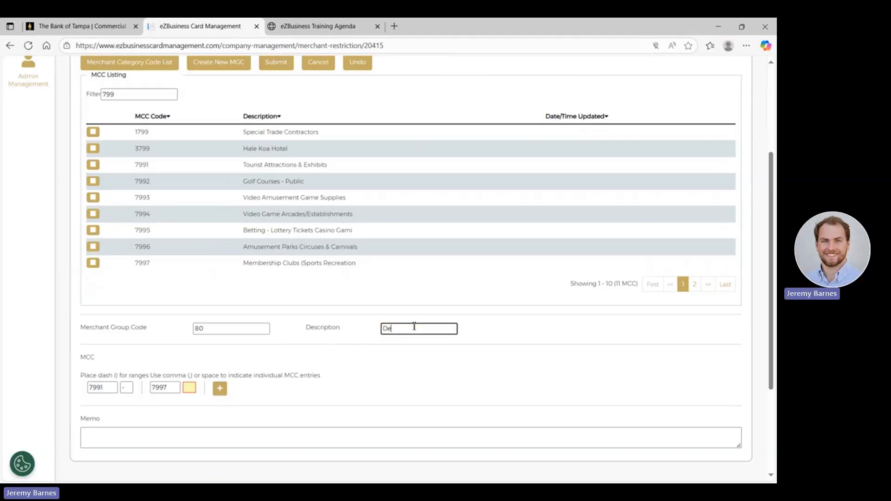
type("mo MGC")
left_click(279, 64)
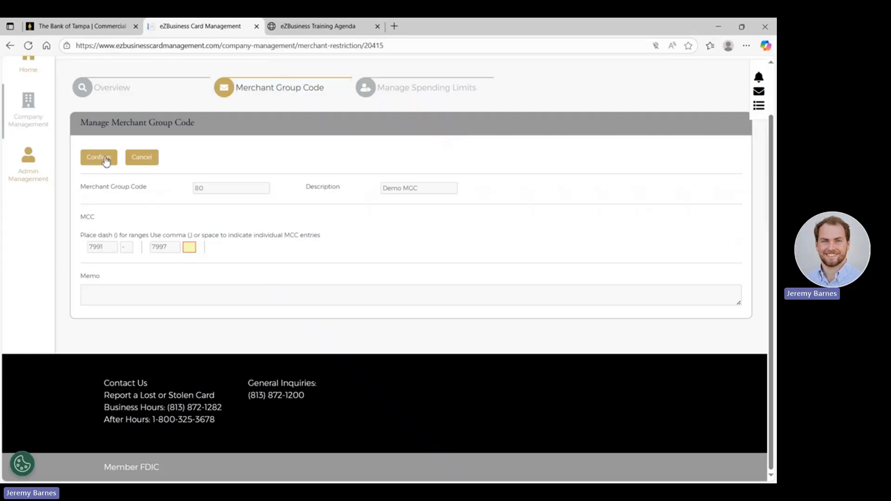
left_click(106, 160)
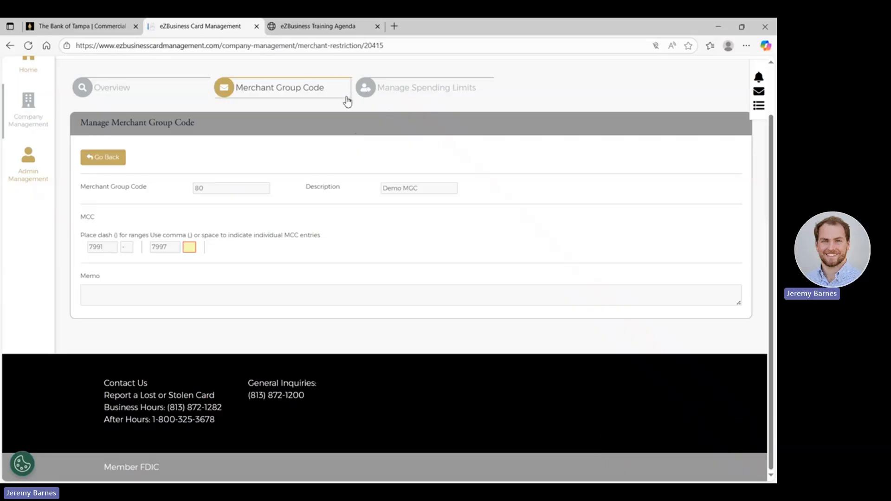
- Open the spending limits settings and look at the account-level options before returning to company level
left_click(400, 91)
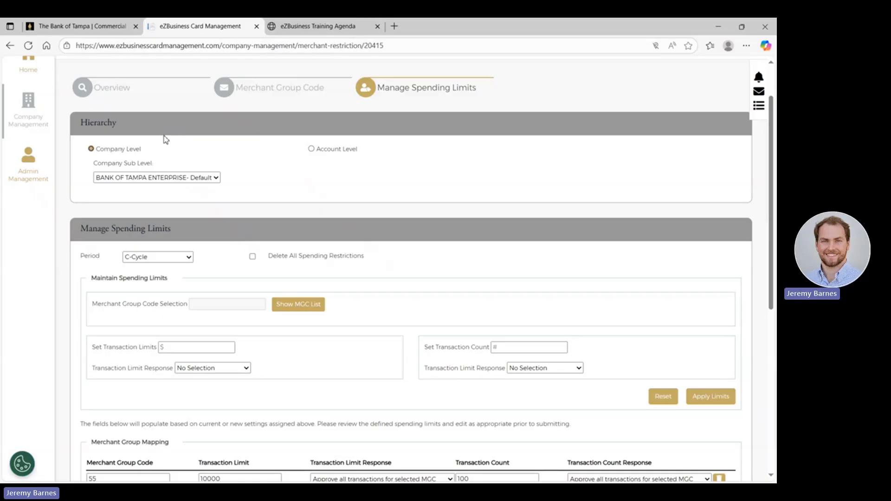
left_click(312, 149)
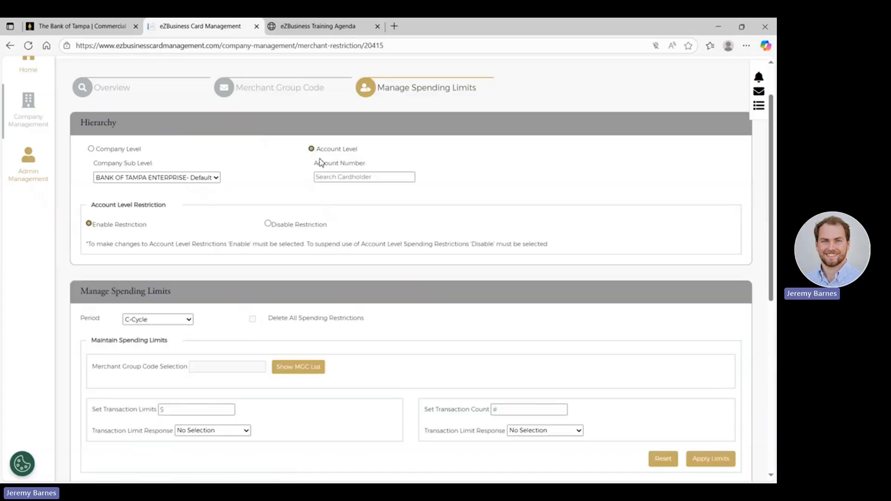
left_click(91, 149)
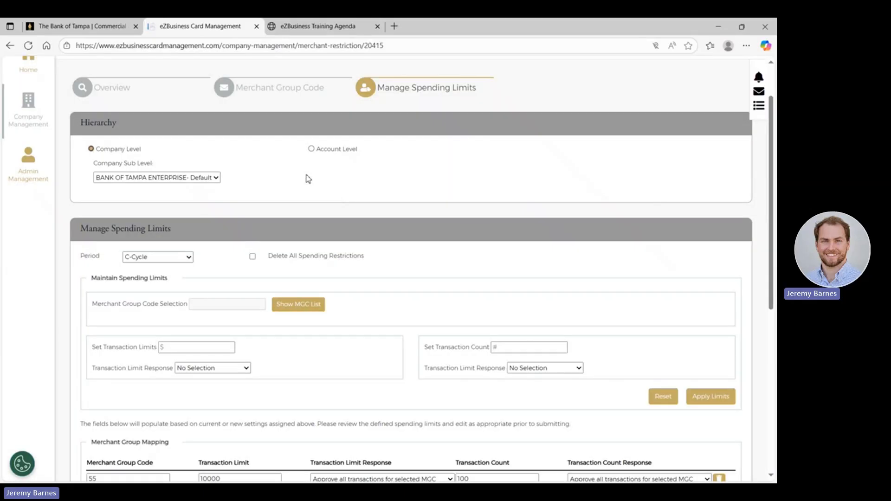
- Show the merchant group code list, then select and deselect code 30 (TRAVEL MCCS)
scroll(299, 174, "down", 1)
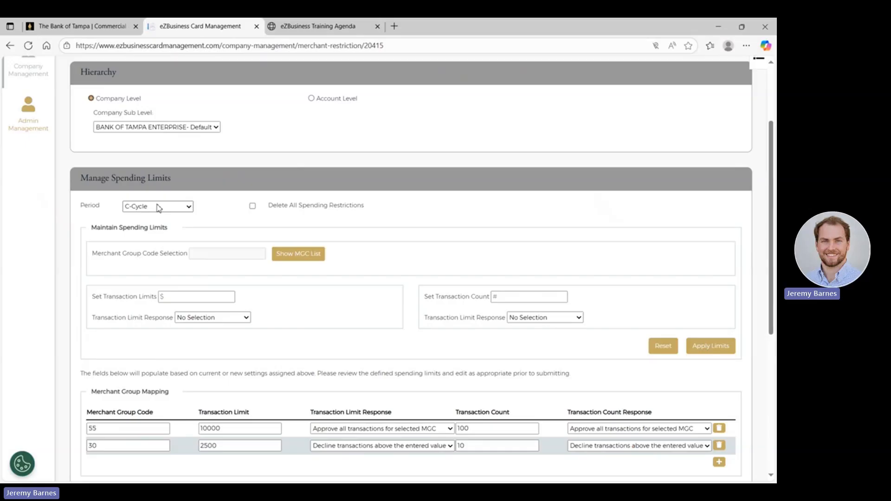
left_click(282, 258)
left_click(98, 314)
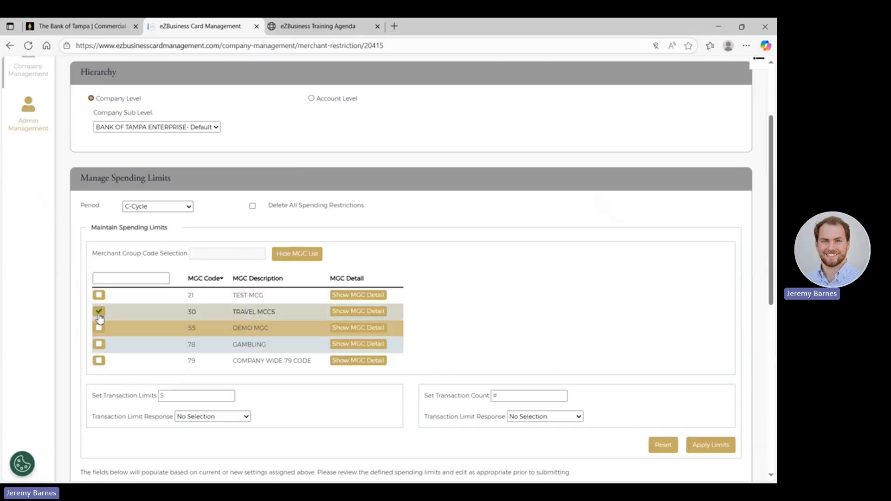
left_click(99, 313)
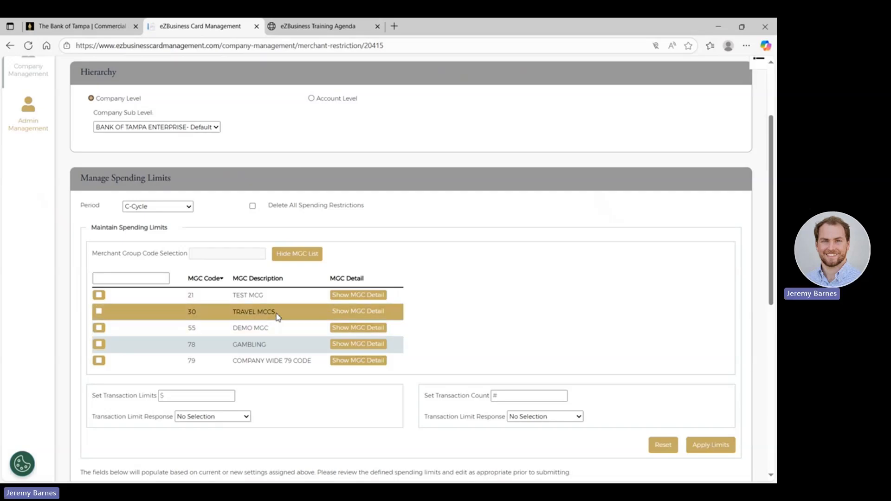
- Reopen the company's spending limits through the Manage Spending Restriction option in Online Requests
scroll(257, 268, "up", 3)
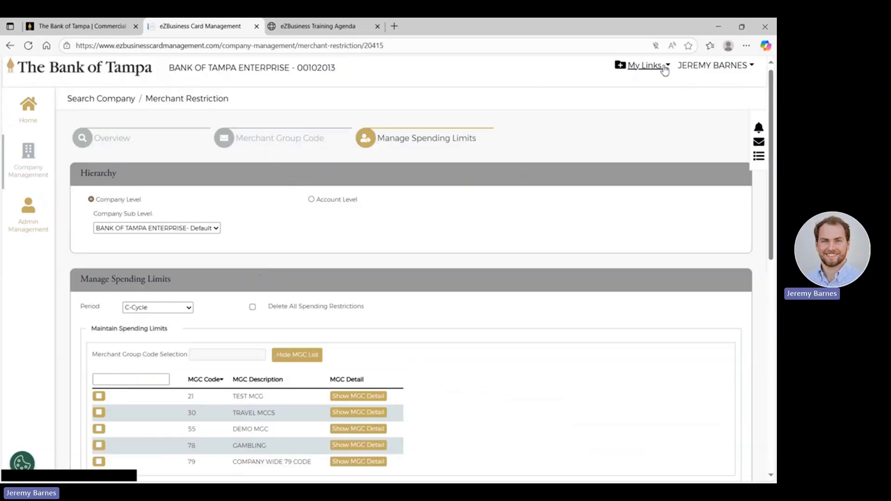
left_click(669, 68)
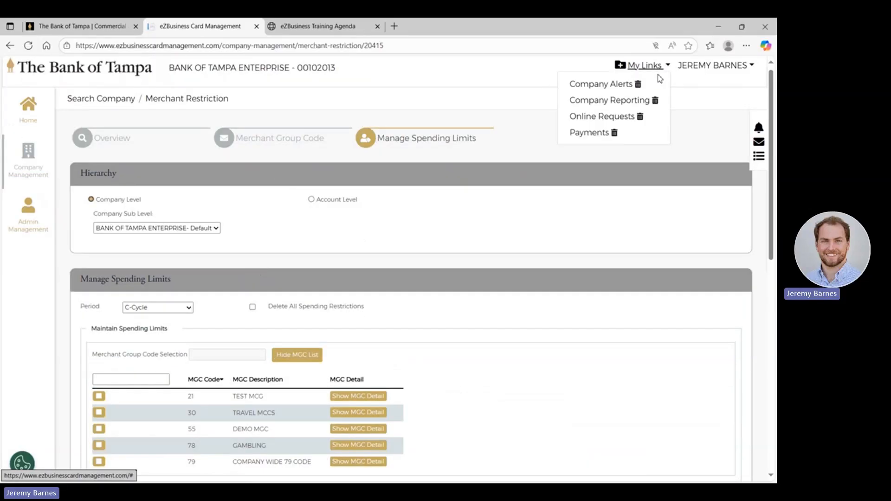
left_click(625, 117)
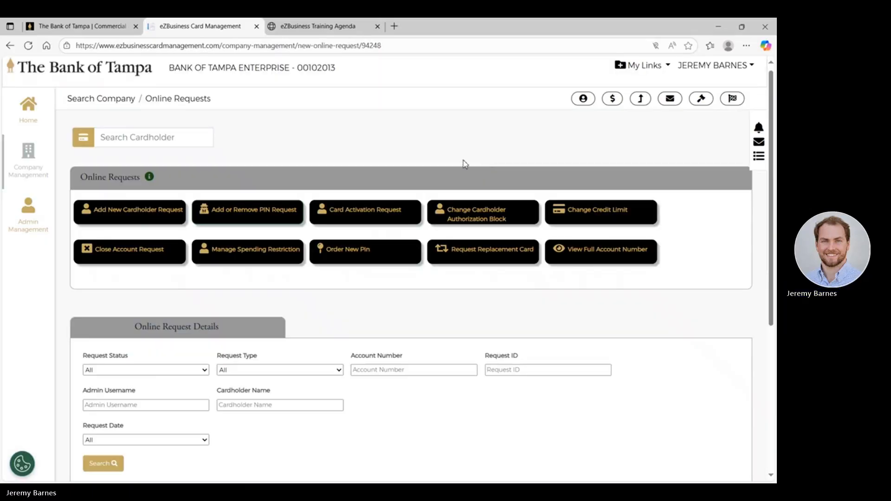
left_click(215, 256)
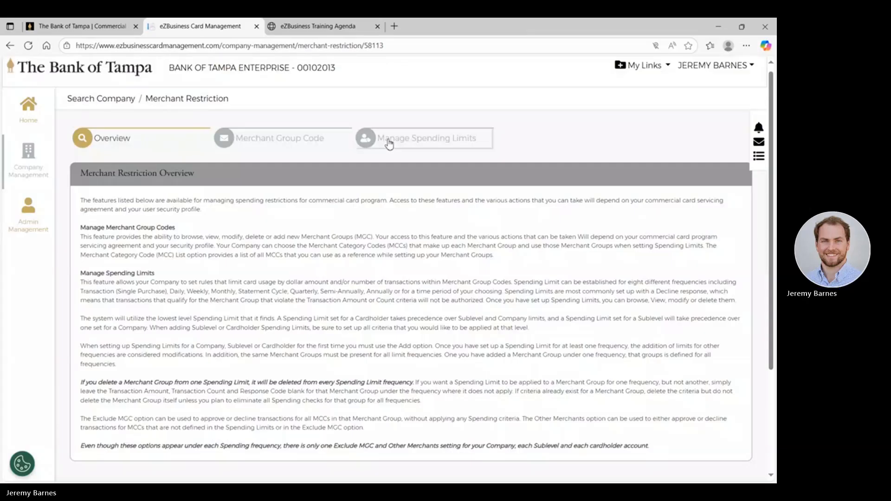
left_click(389, 144)
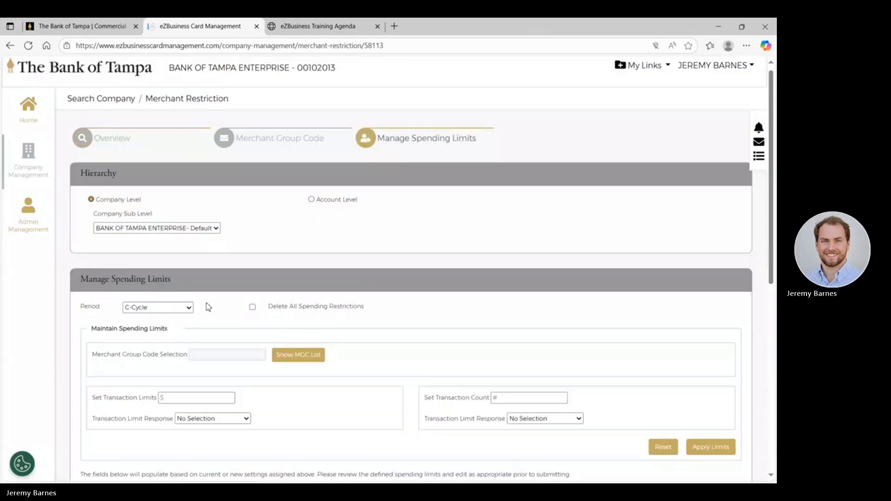
- Show the merchant group code list and select only code 80 (DEMO MGC)
scroll(237, 310, "down", 1)
left_click(283, 306)
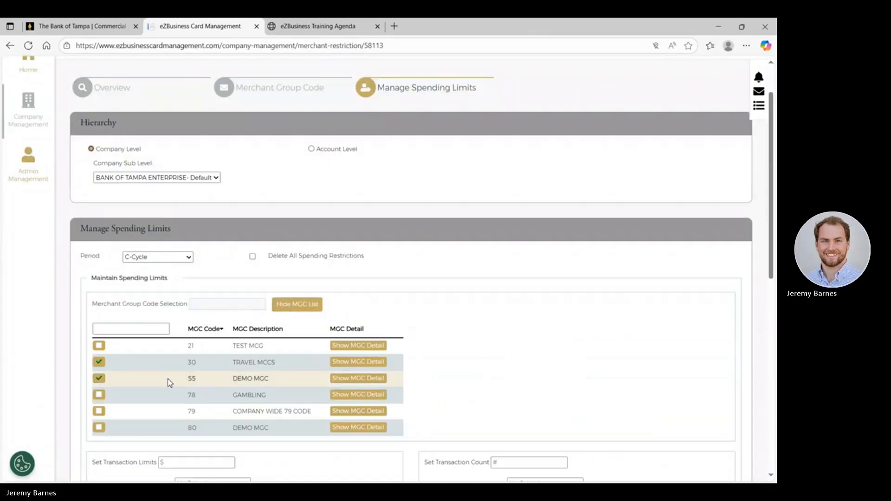
left_click(99, 380)
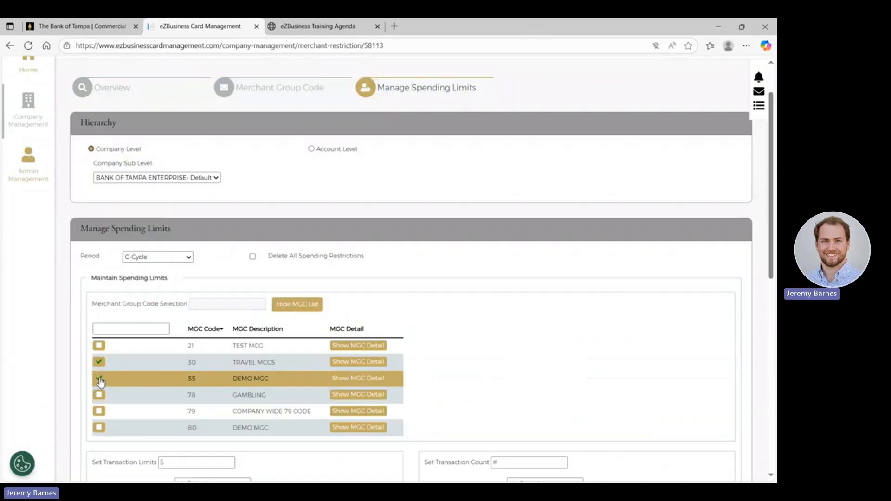
left_click(99, 427)
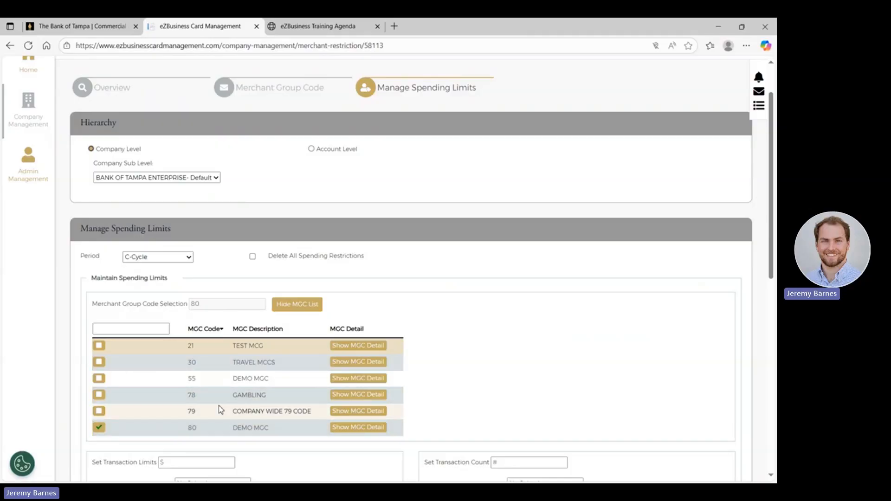
- Show the details of merchant group 80 and review its description and included category codes
scroll(221, 409, "down", 1)
left_click_drag(273, 382, 234, 379)
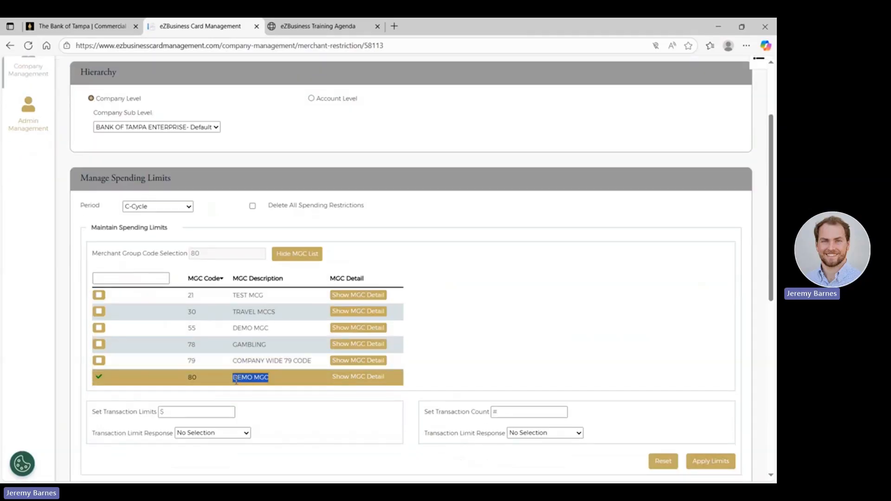
left_click(346, 378)
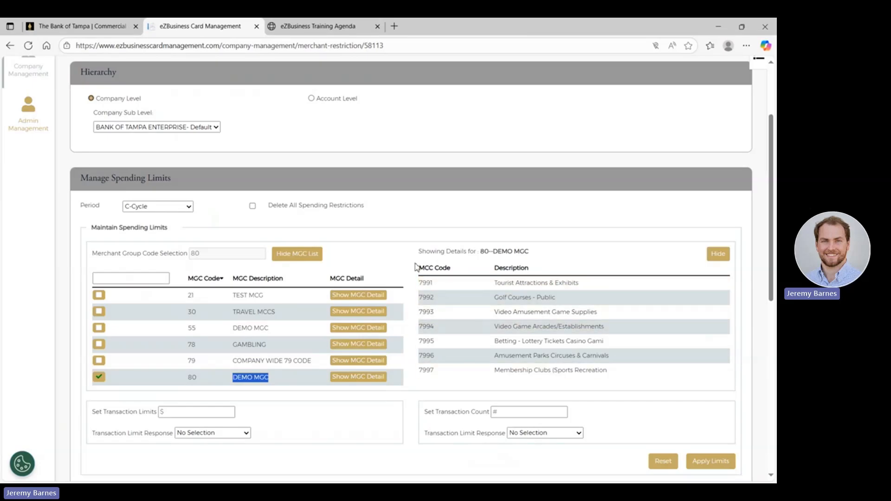
left_click_drag(483, 251, 535, 252)
left_click(540, 252)
- Set the transaction limit for merchant group 80 to 0 with the response "Decline transactions above the entered value"
scroll(448, 304, "down", 2)
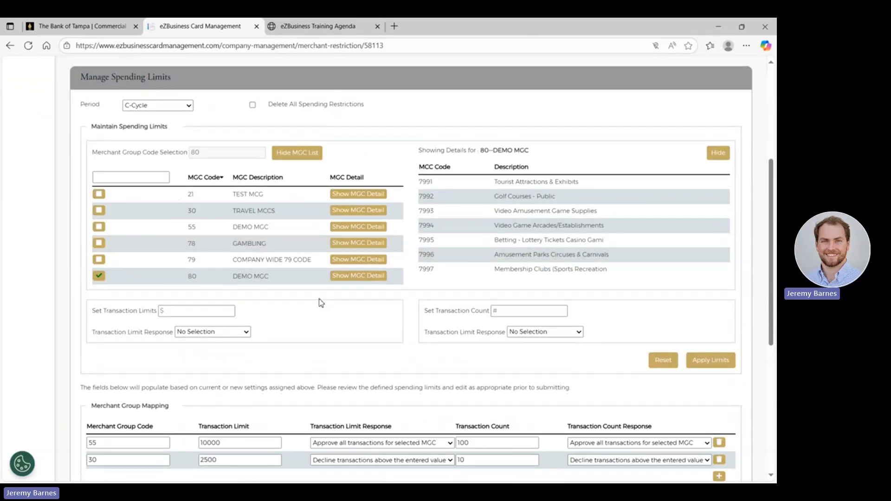
left_click(201, 313)
scroll(249, 307, "down", 1)
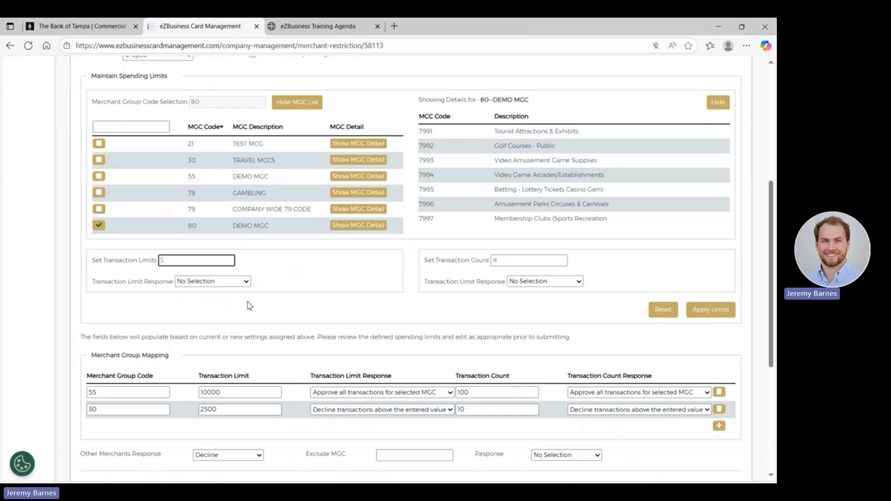
type("0")
left_click(244, 281)
left_click(232, 292)
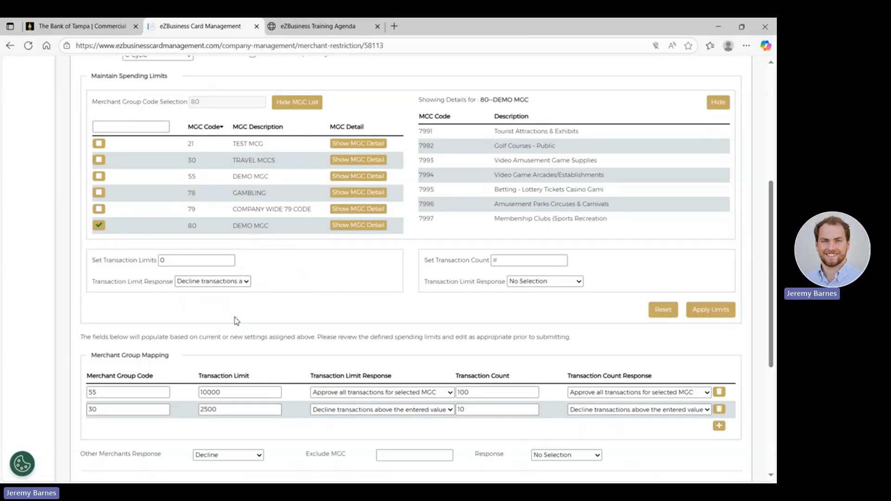
- Set the transaction count for merchant group 80 to 0 with the response "Decline transactions above the entered value"
left_click(177, 260)
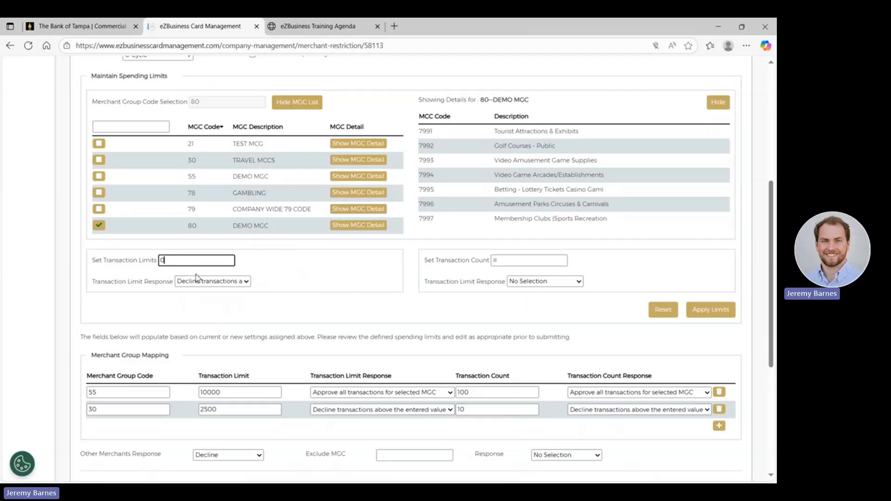
left_click(511, 264)
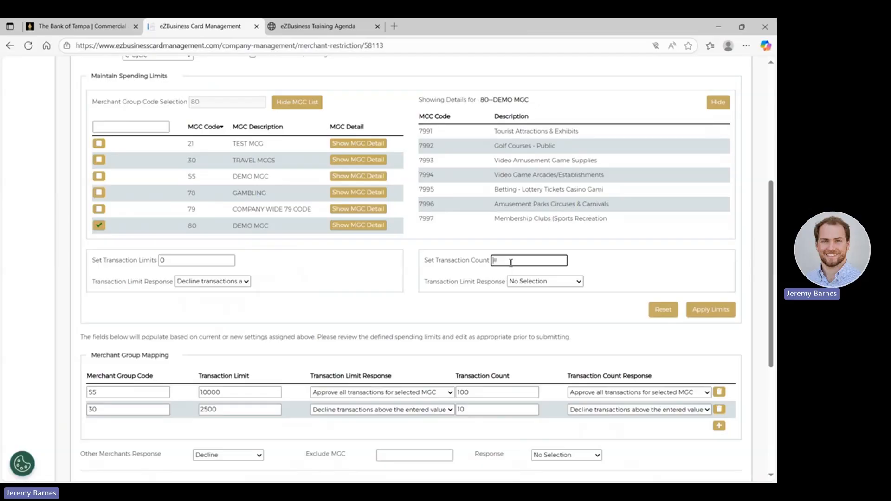
type("0")
left_click(180, 258)
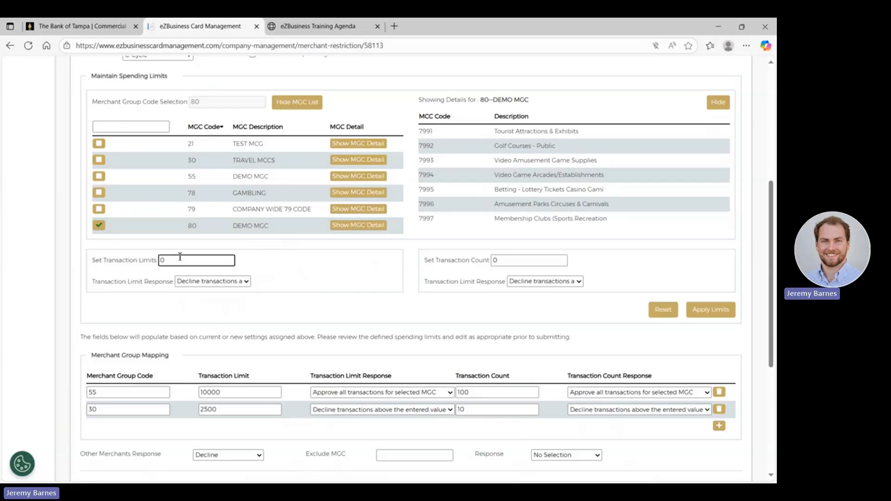
double_click(493, 262)
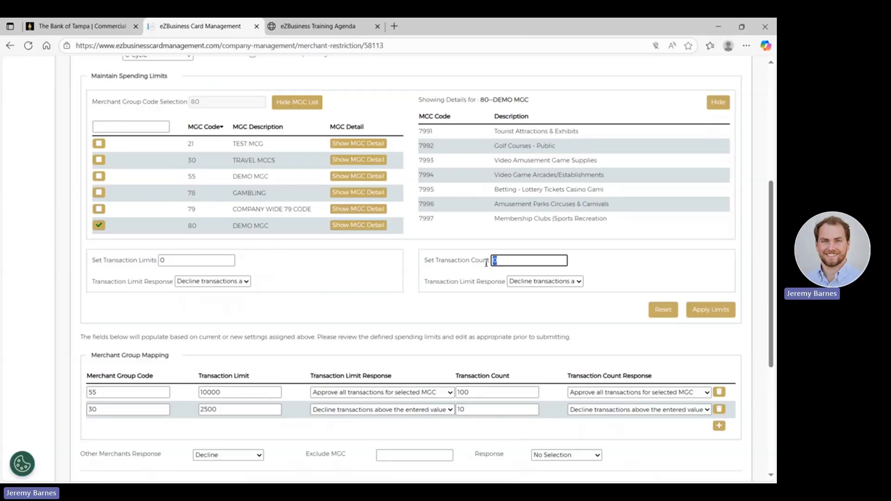
left_click(492, 274)
- Apply the limits for merchant group 80 and delete the merchant group mapping rows for codes 55 and 30
scroll(673, 273, "down", 1)
left_click(703, 263)
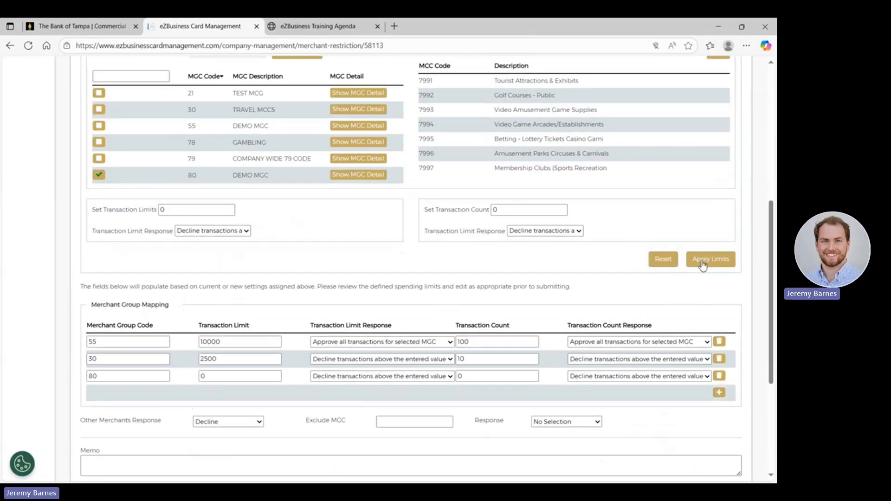
left_click(720, 343)
left_click(719, 342)
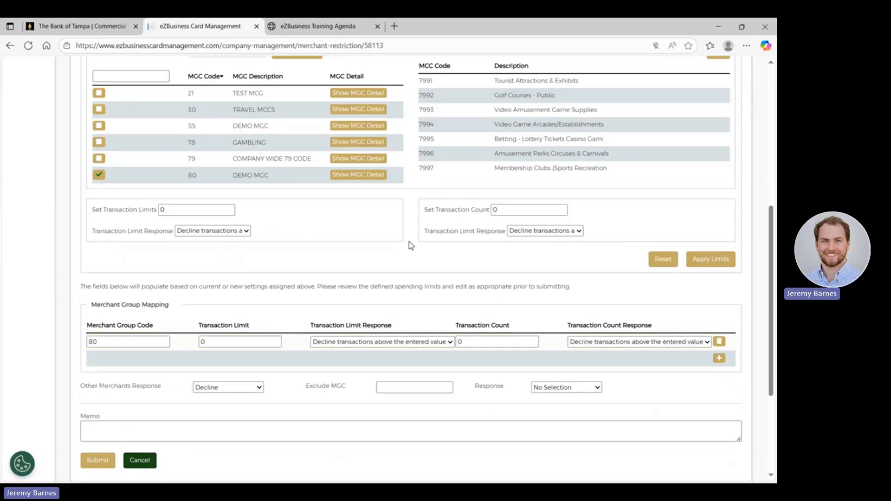
- Review the merchant group mapping row for code 80, including its transaction limit, transaction count and both responses
scroll(409, 245, "down", 1)
left_click_drag(92, 256, 170, 252)
left_click(170, 251)
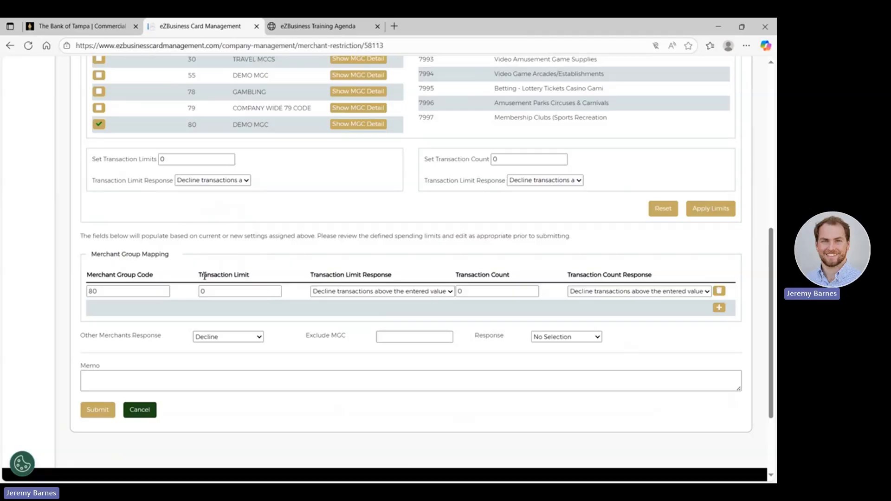
scroll(253, 281, "up", 2)
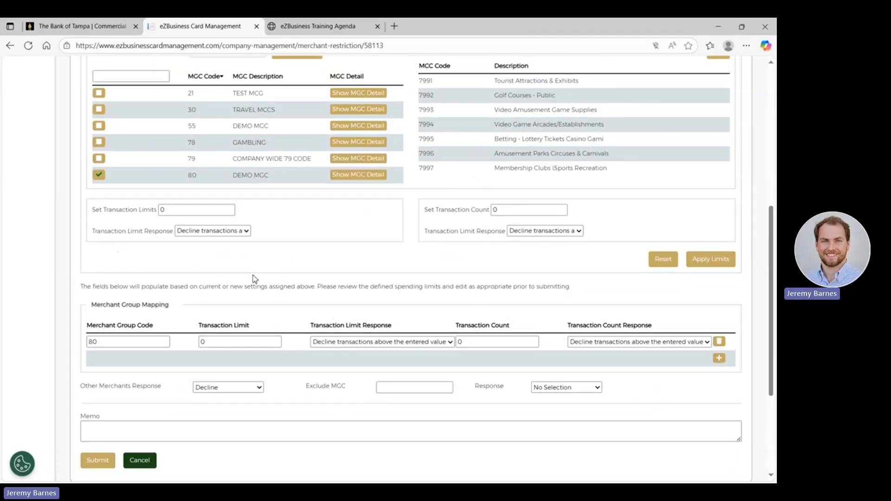
scroll(179, 176, "up", 1)
scroll(287, 260, "down", 2)
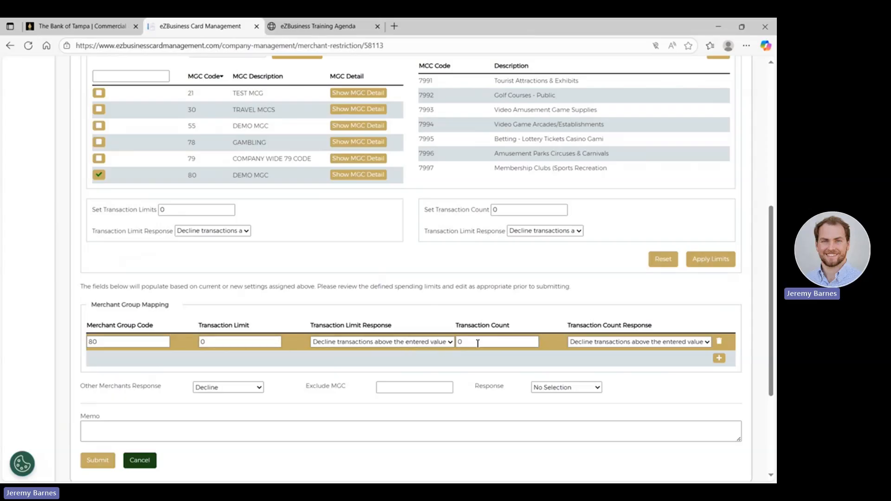
left_click_drag(458, 326, 539, 329)
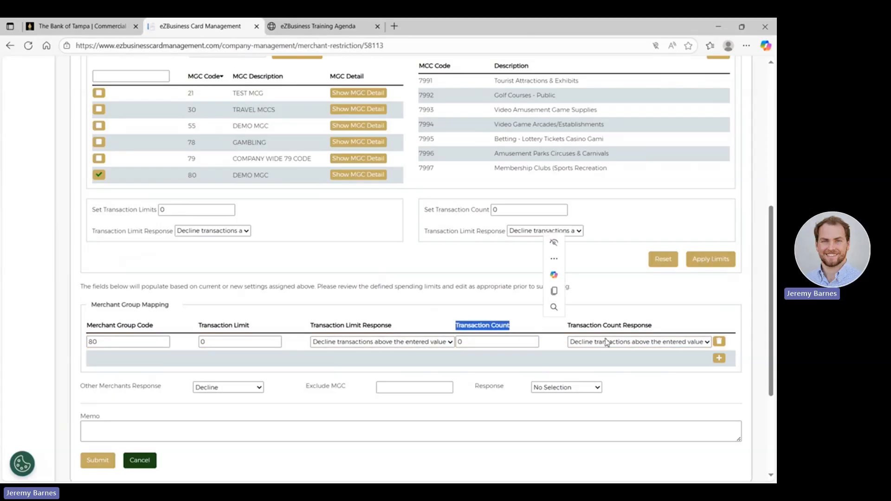
left_click(745, 321)
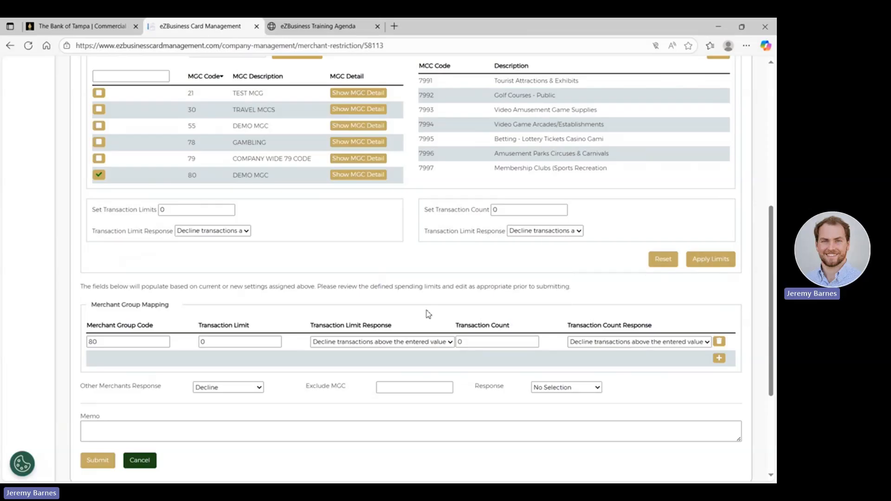
- Set the Other Merchants Response to Approve for merchants outside the category codes of group 80
scroll(426, 314, "down", 2)
left_click_drag(90, 338, 174, 337)
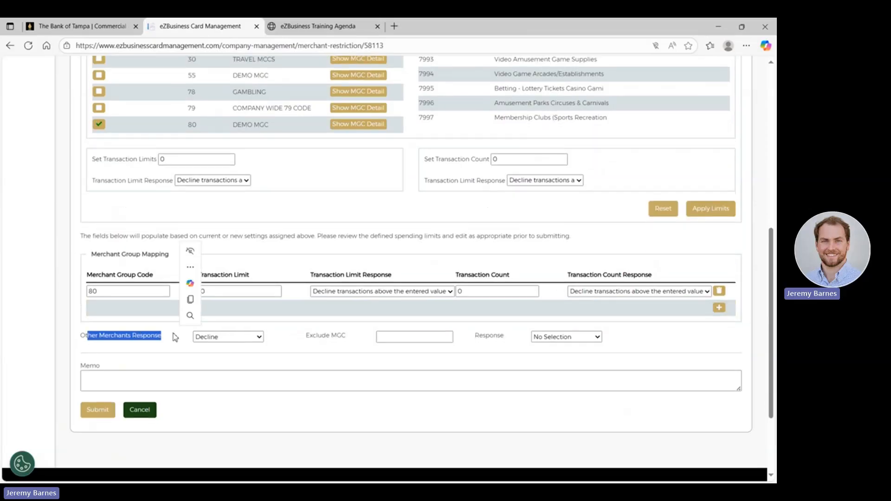
left_click(175, 337)
scroll(284, 256, "up", 2)
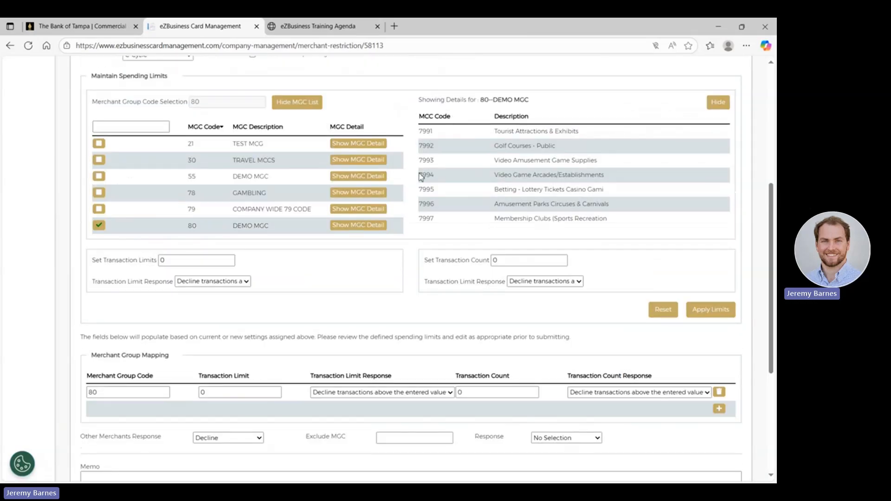
left_click_drag(418, 114, 446, 221)
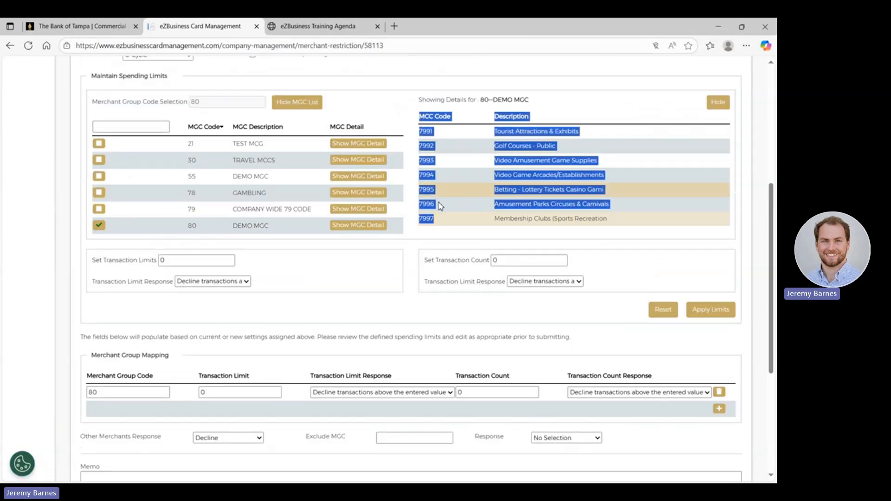
left_click(441, 205)
scroll(307, 307, "down", 1)
left_click(235, 389)
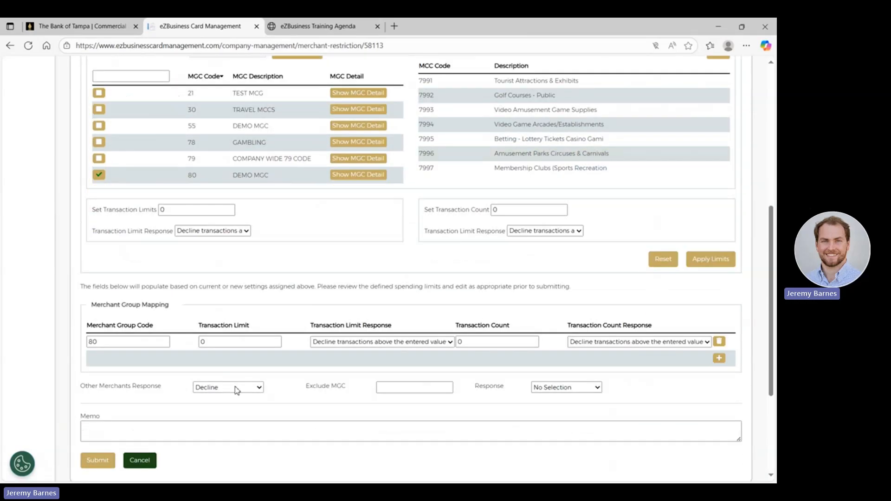
left_click(222, 412)
- Examine the category codes included in merchant group 80, especially 7997 Membership Clubs, with regard to the Exclude MGC option
left_click(379, 388)
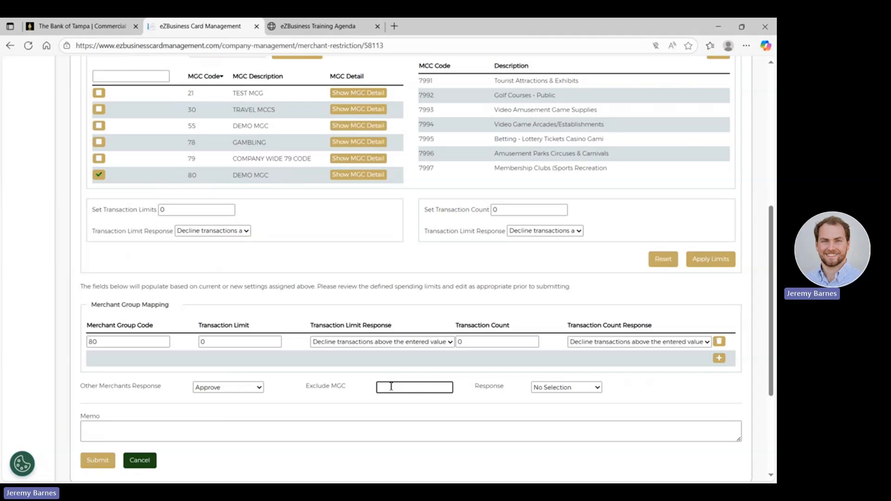
scroll(391, 386, "up", 7)
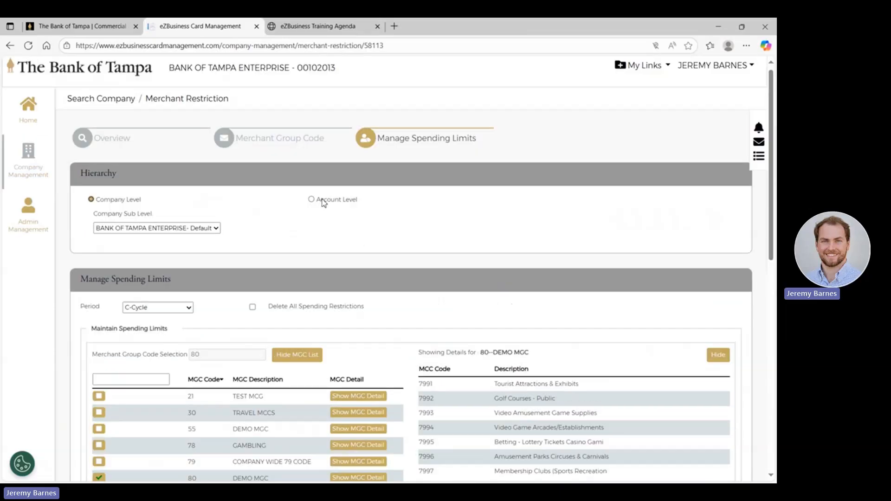
scroll(339, 205, "down", 5)
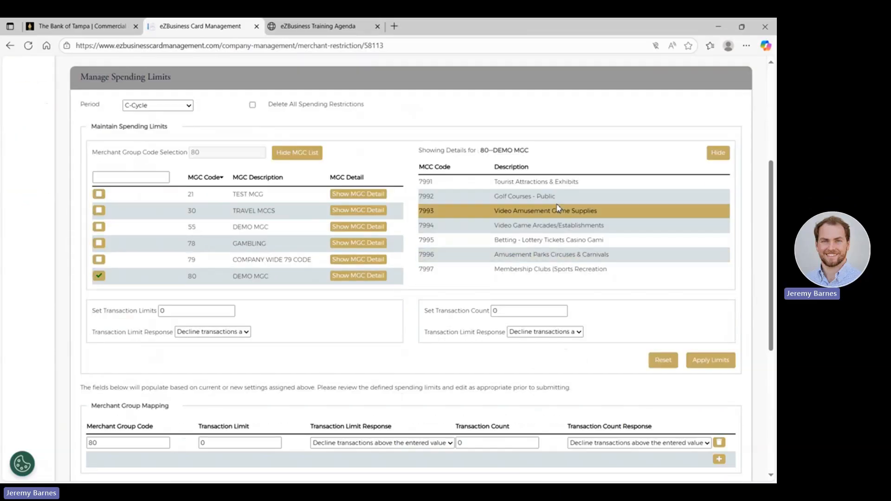
scroll(559, 207, "down", 1)
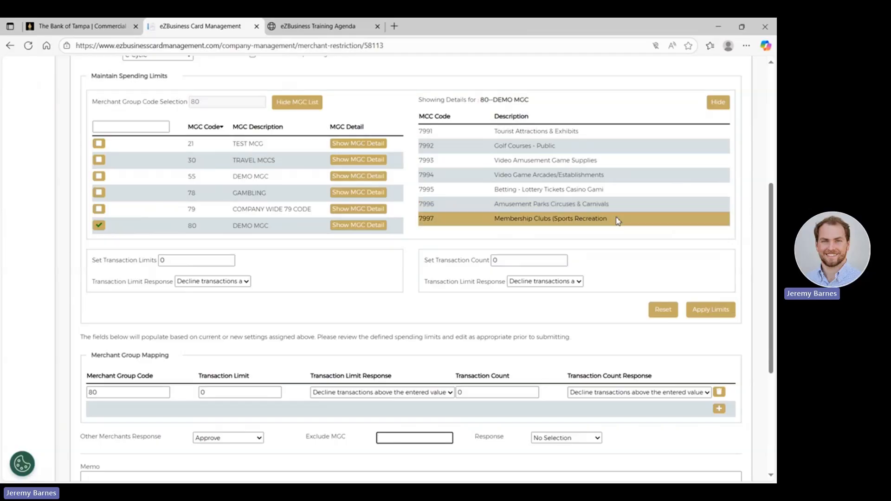
left_click_drag(618, 221, 493, 222)
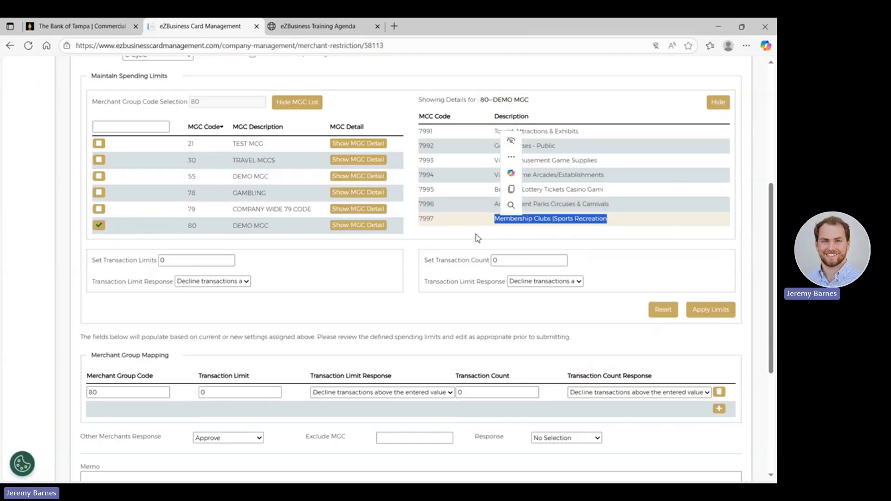
left_click(478, 238)
scroll(445, 246, "down", 1)
scroll(421, 250, "up", 1)
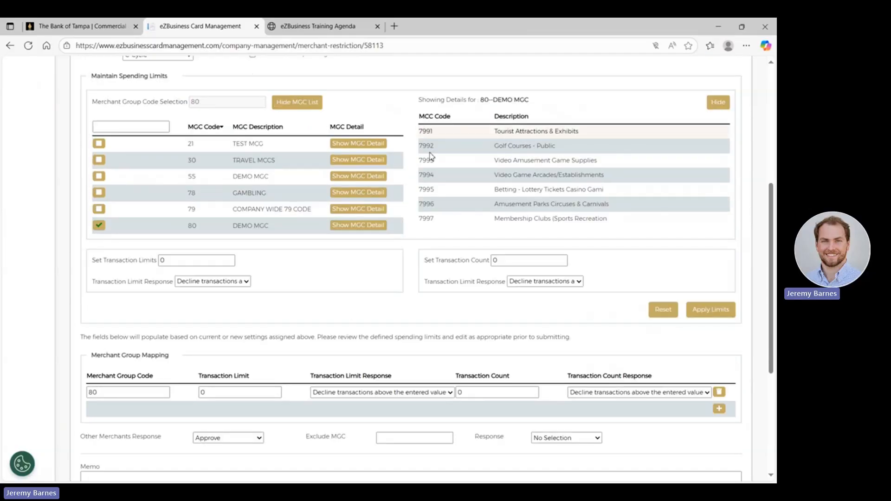
left_click(466, 132)
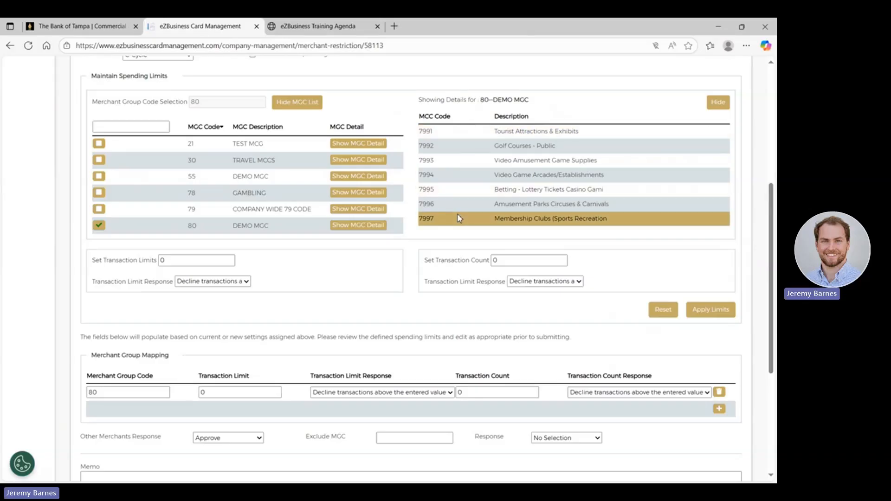
- Review the company-level hierarchy selection, the limits for merchant group 80 and the resulting merchant group mapping
scroll(267, 121, "up", 2)
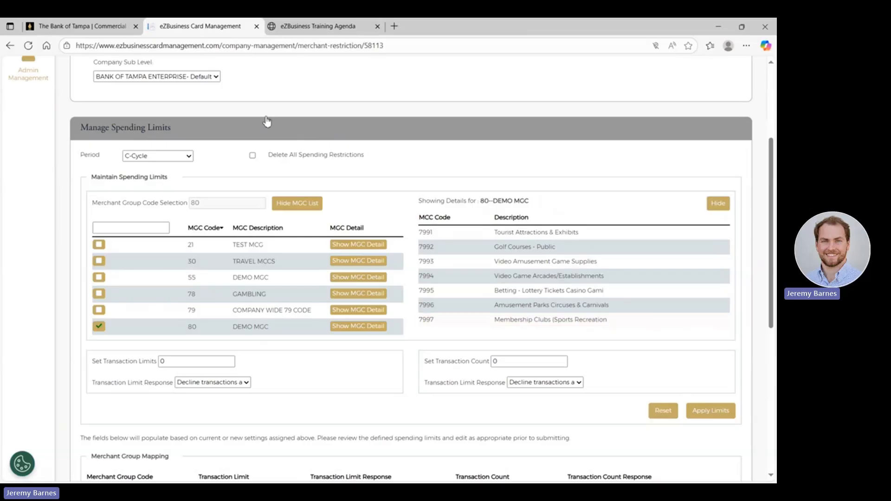
scroll(267, 122, "up", 2)
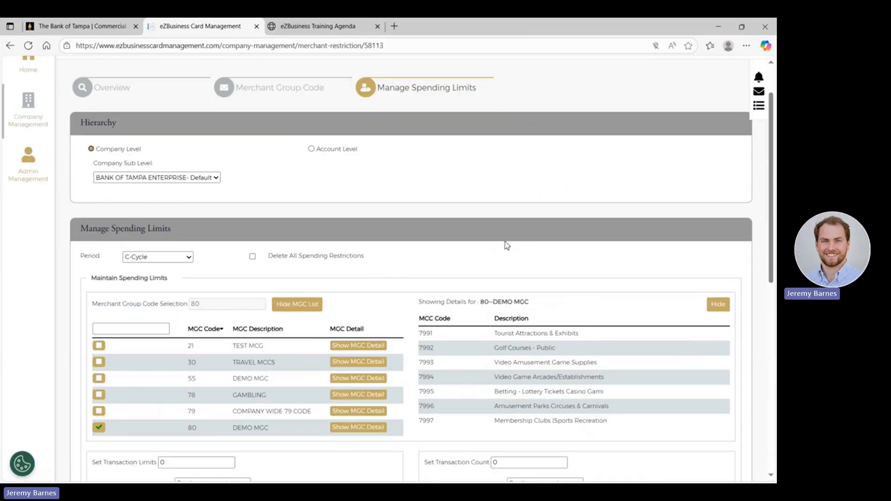
scroll(507, 245, "down", 2)
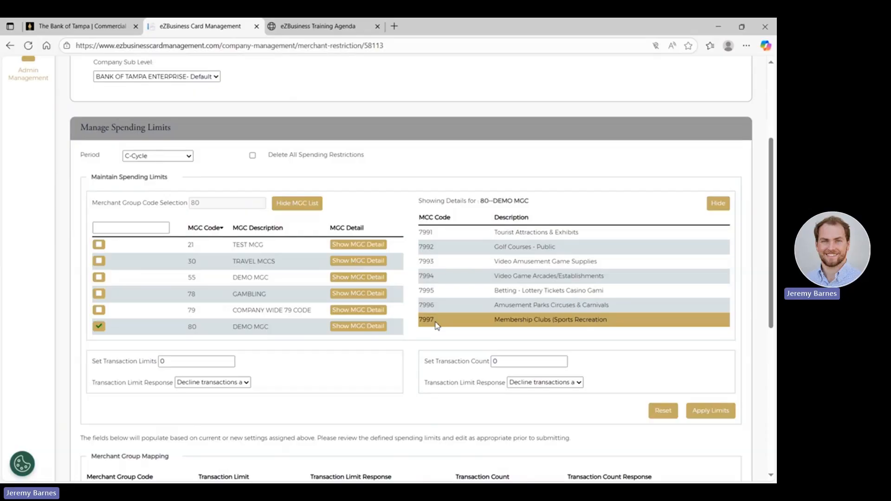
scroll(436, 325, "down", 1)
scroll(435, 321, "down", 1)
scroll(325, 279, "up", 1)
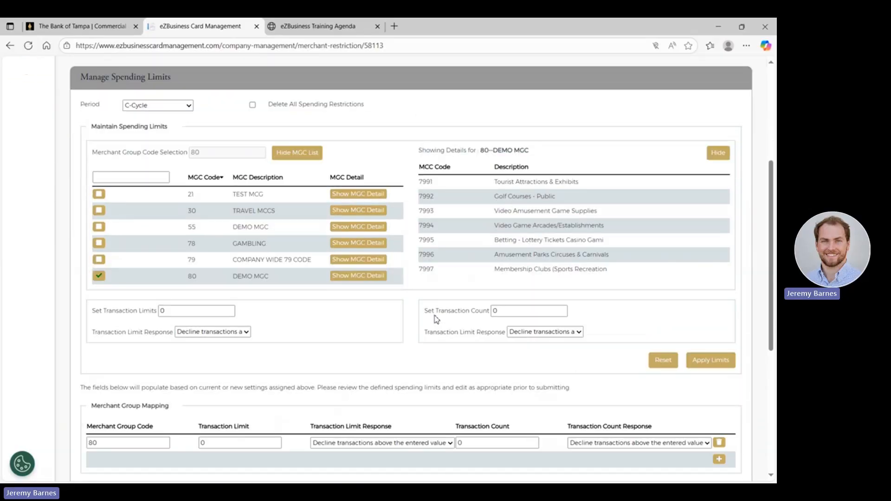
scroll(224, 245, "down", 1)
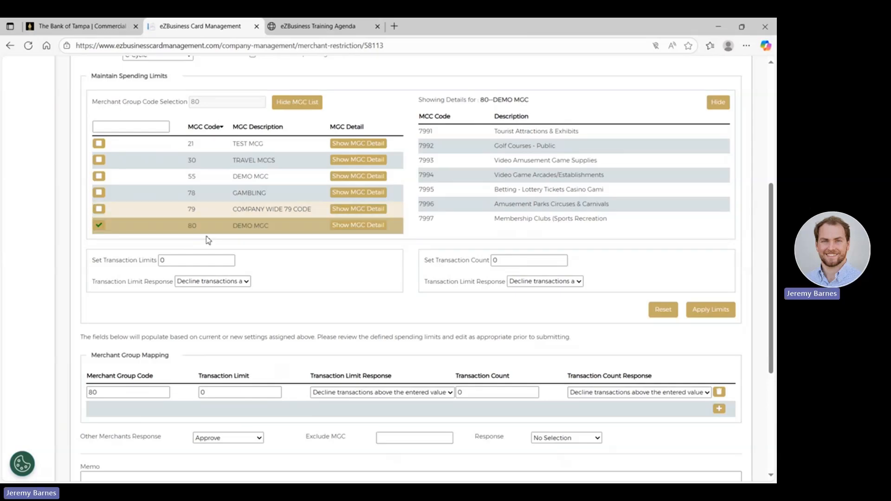
scroll(272, 236, "down", 2)
scroll(286, 245, "up", 2)
scroll(329, 152, "up", 4)
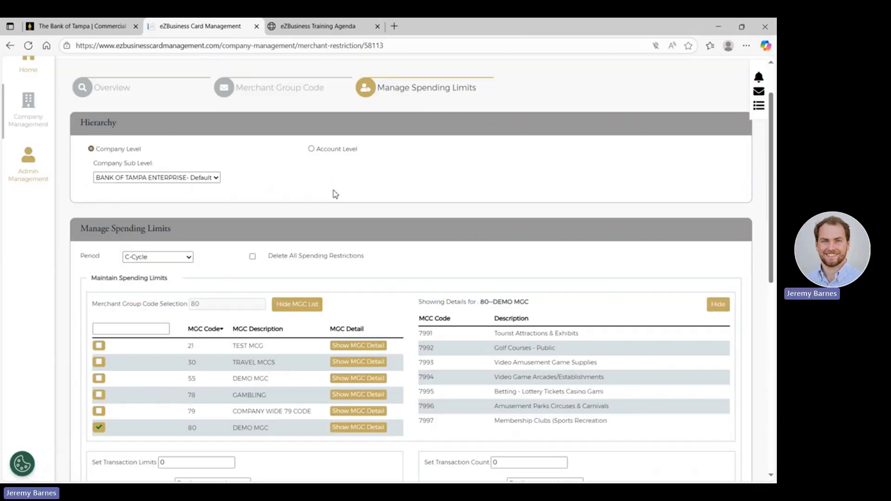
scroll(332, 195, "down", 6)
scroll(297, 274, "up", 1)
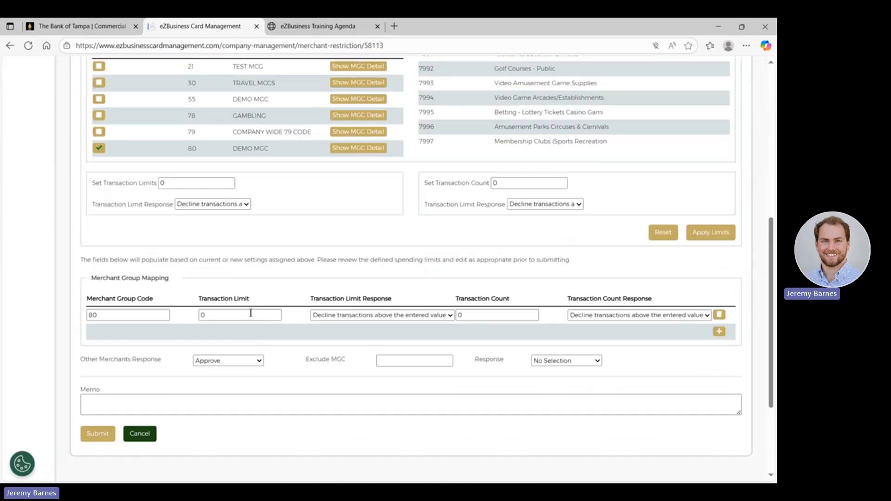
scroll(251, 313, "down", 1)
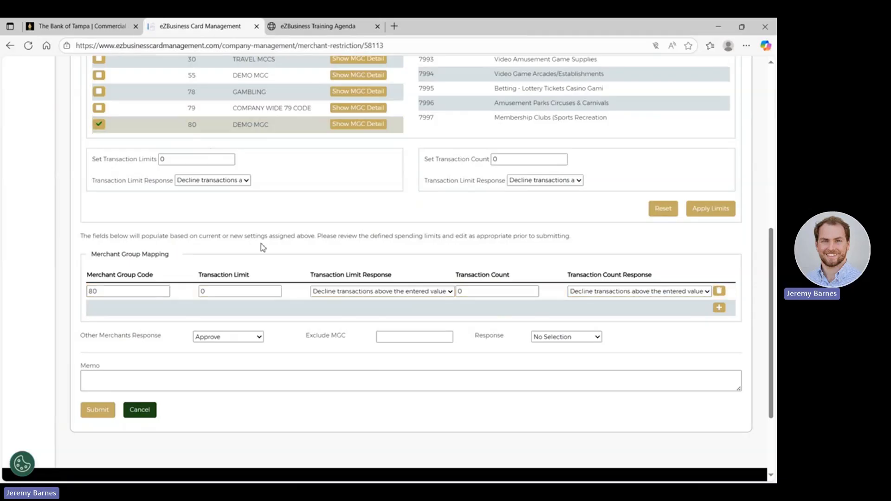
- Enter 81 as the excluded merchant group code and set its response to Approve
left_click(408, 334)
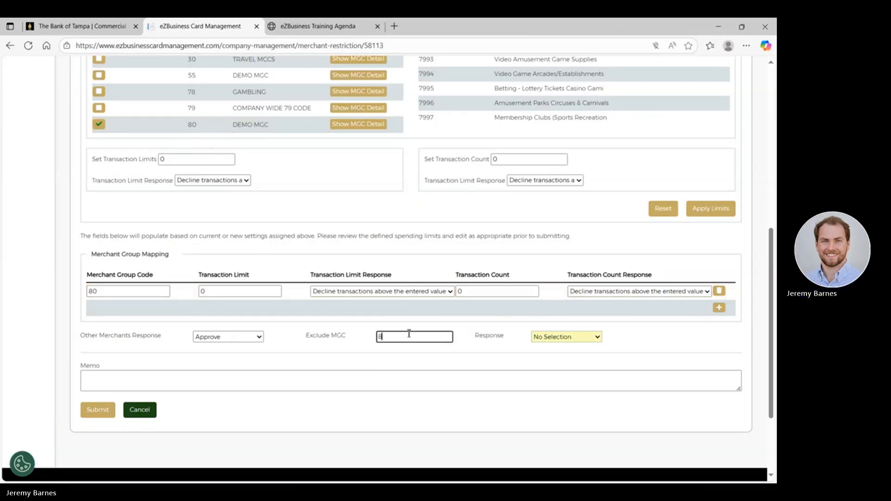
type("8")
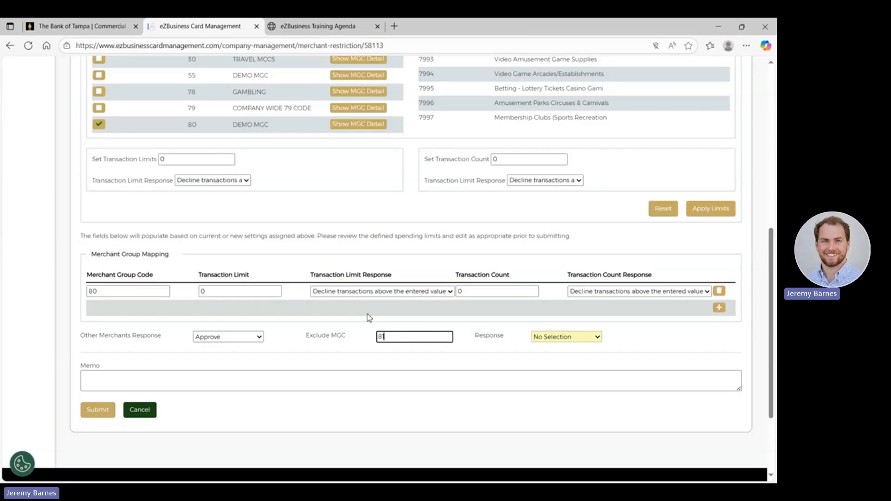
left_click(557, 339)
left_click(550, 365)
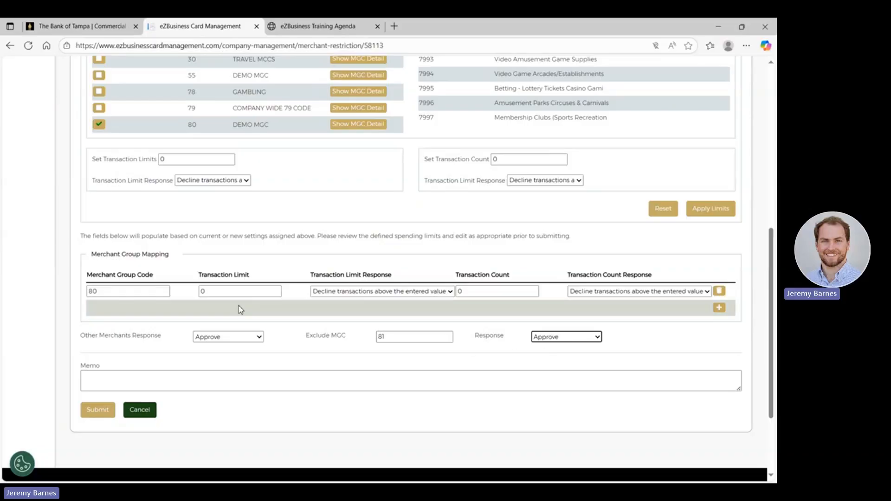
- Clear the Exclude MGC code and set its response to No Selection
scroll(474, 297, "up", 1)
scroll(358, 224, "up", 2)
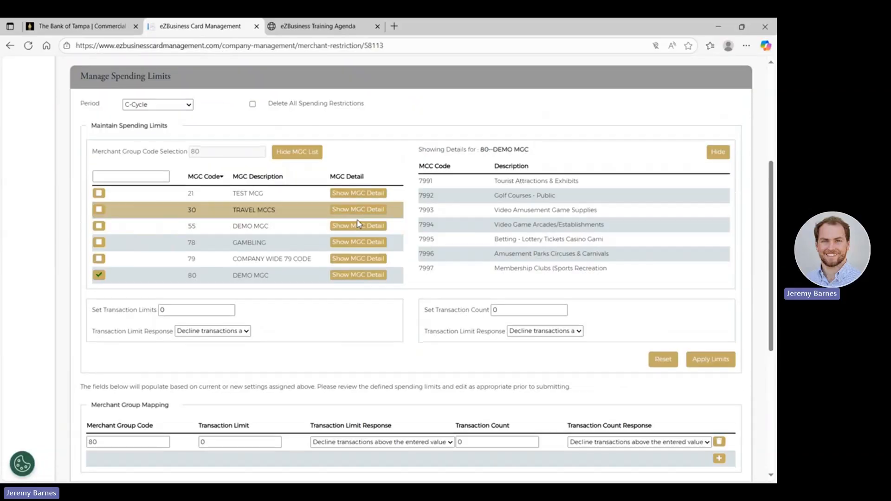
scroll(422, 273, "down", 4)
left_click(418, 289)
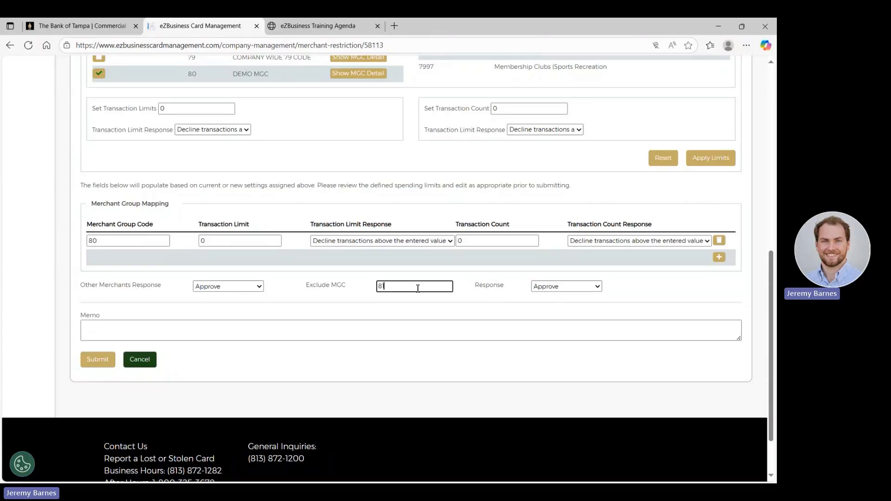
key("BackSpace")
key("BackSpace")
left_click(478, 287)
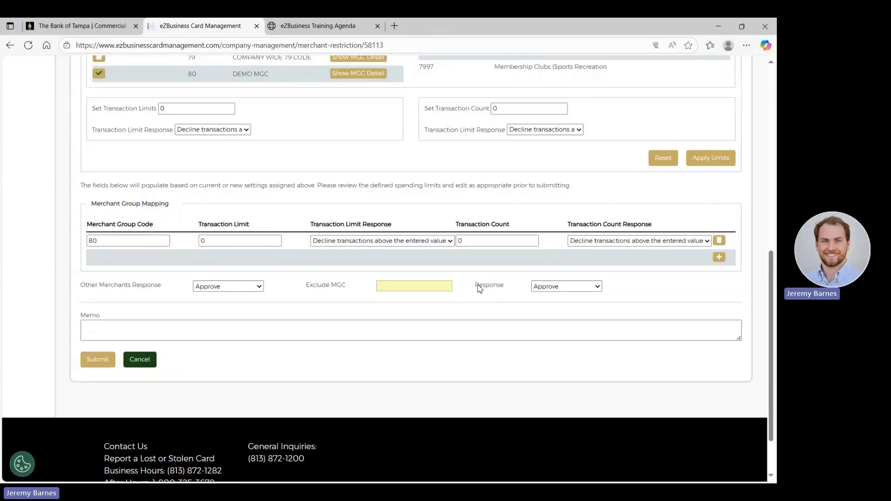
left_click(564, 291)
left_click(569, 306)
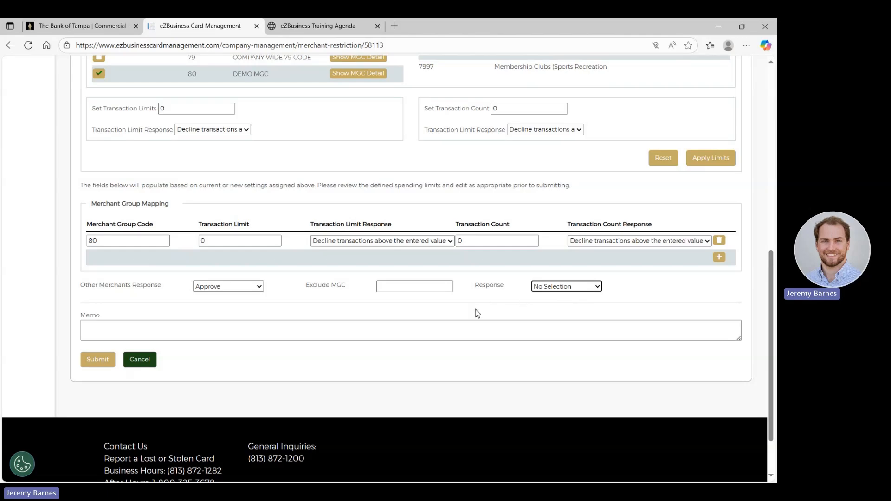
- Enter Test as the memo, and submit and confirm the company-level spending limits for merchant group 80
left_click(474, 324)
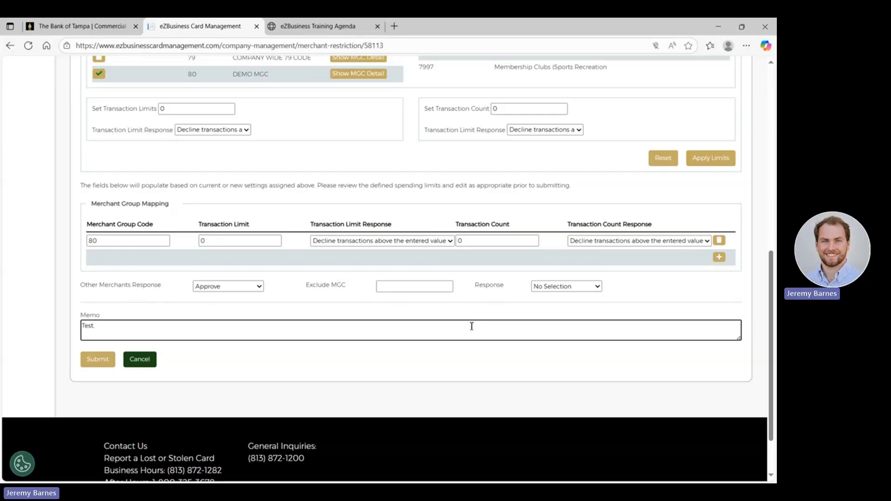
scroll(472, 327, "up", 4)
scroll(238, 401, "down", 2)
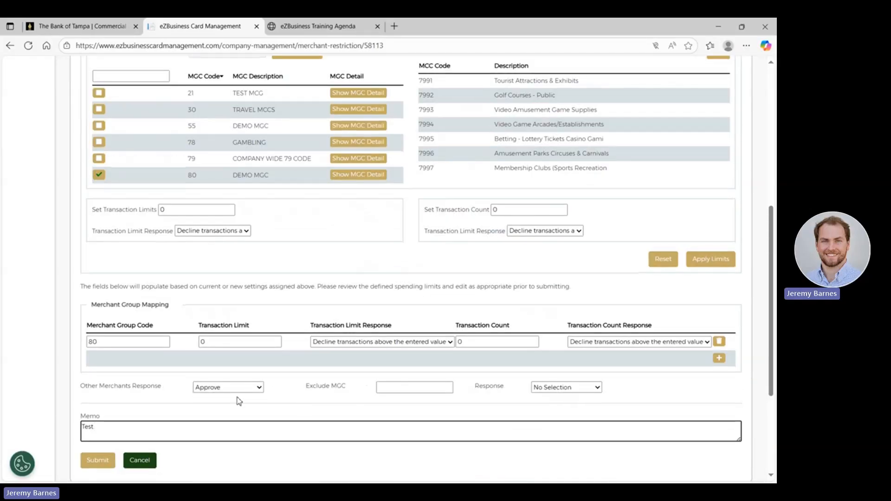
left_click(109, 461)
scroll(111, 460, "down", 3)
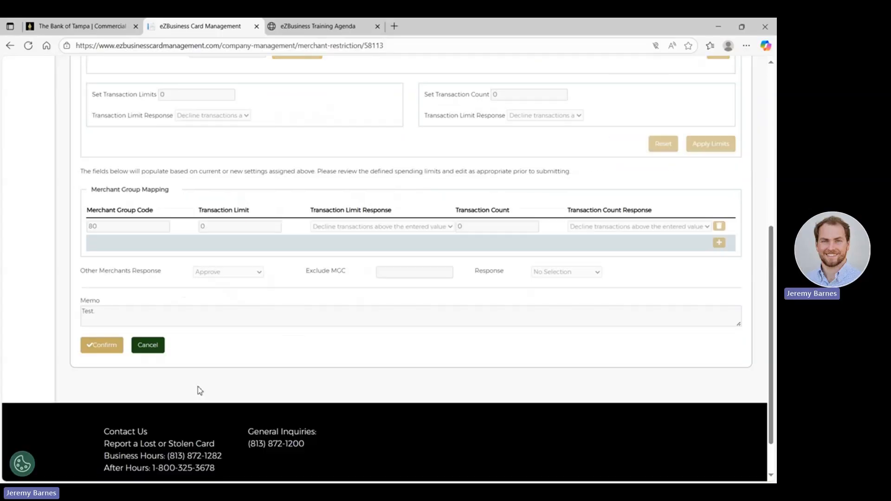
scroll(412, 370, "up", 1)
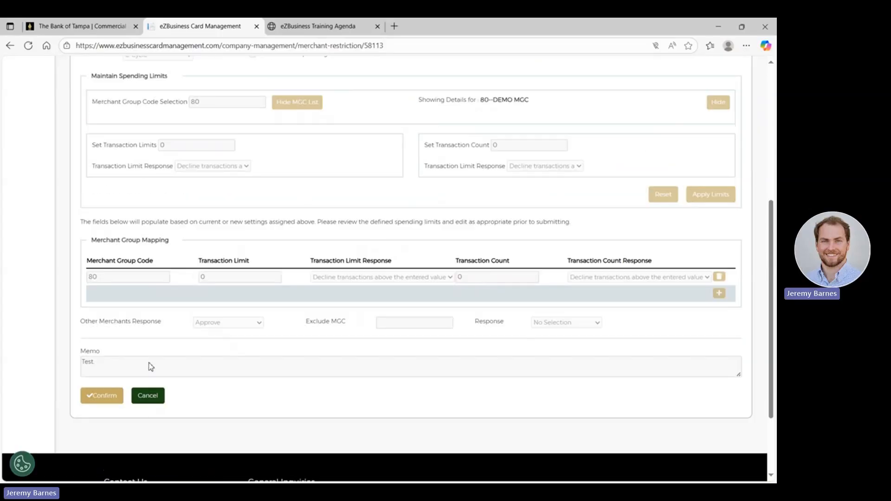
left_click(100, 399)
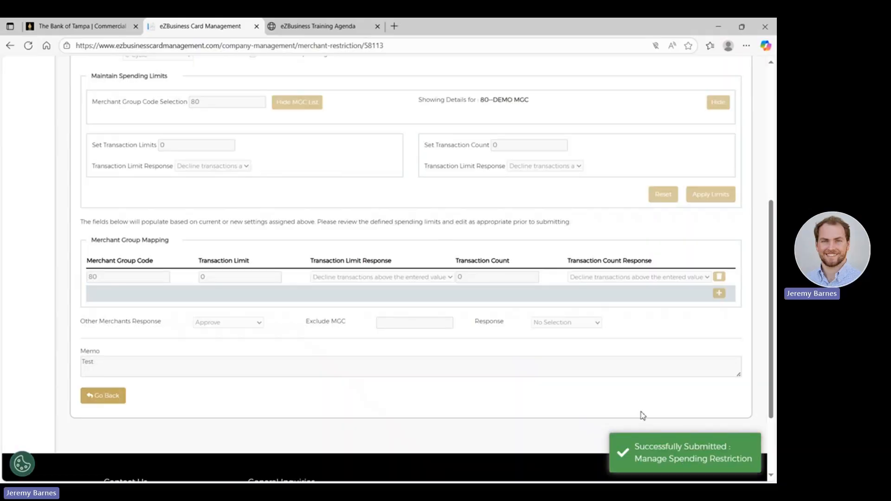
- Return to the company search and open the Manage Spending Restriction request from the company's online requests
scroll(538, 360, "up", 2)
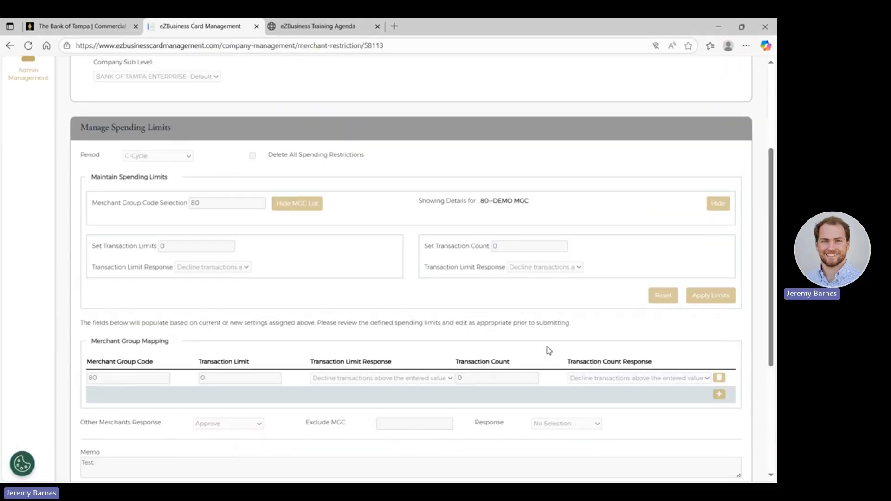
scroll(546, 351, "down", 2)
scroll(150, 153, "up", 3)
scroll(150, 153, "up", 3)
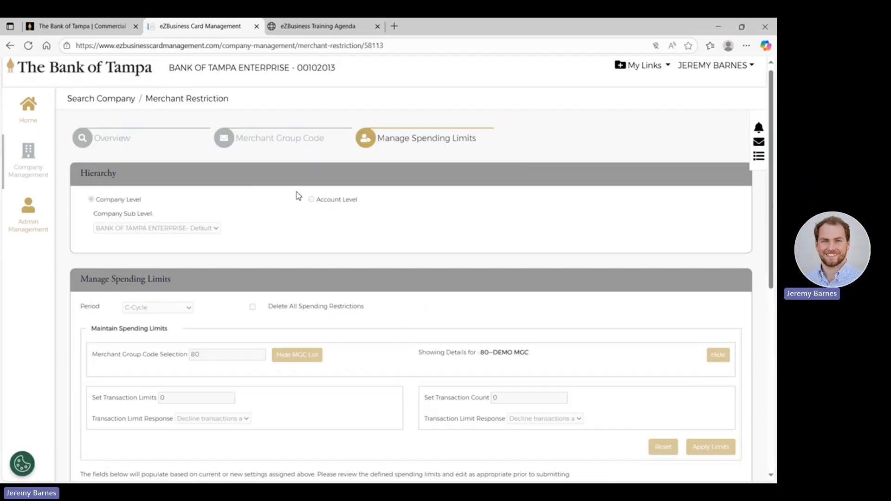
left_click(101, 99)
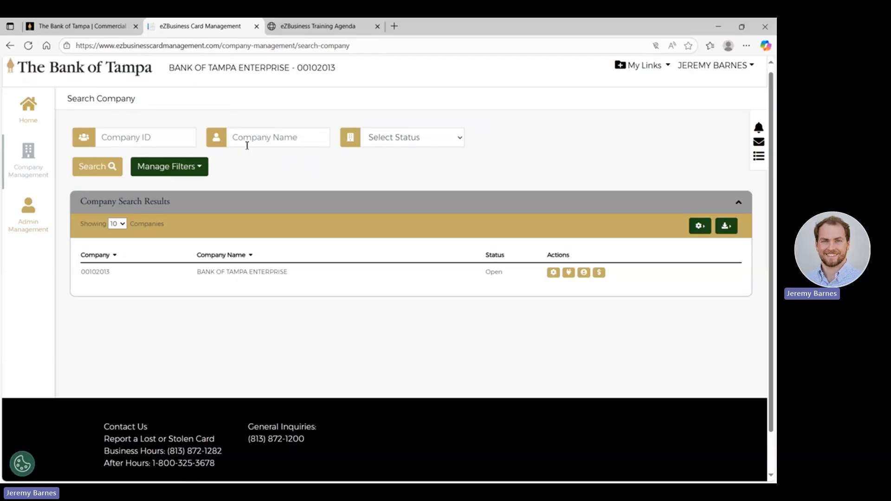
left_click(574, 275)
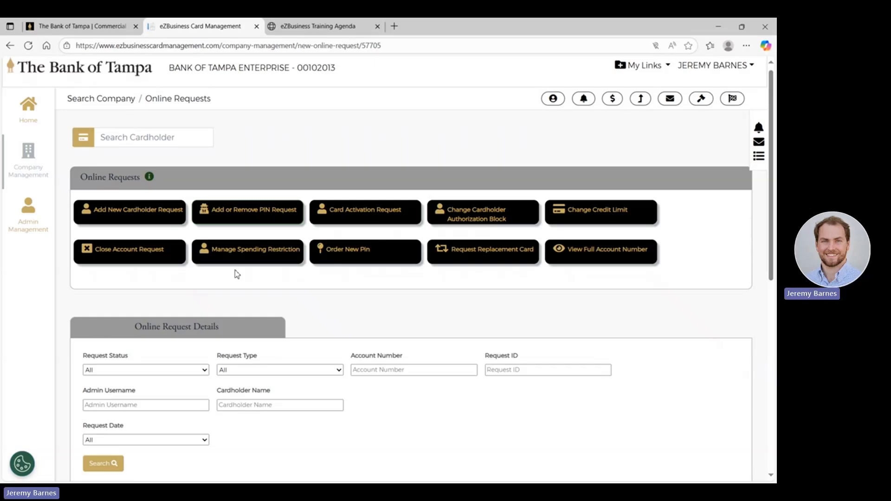
left_click(238, 261)
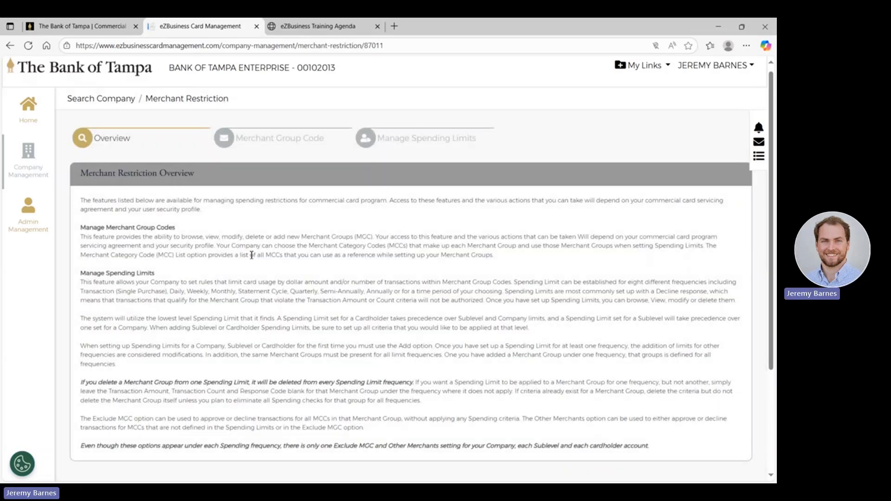
- Check the saved merchant group mapping for group 80 in the company-level spending limits
left_click(300, 142)
left_click(372, 143)
scroll(388, 179, "down", 1)
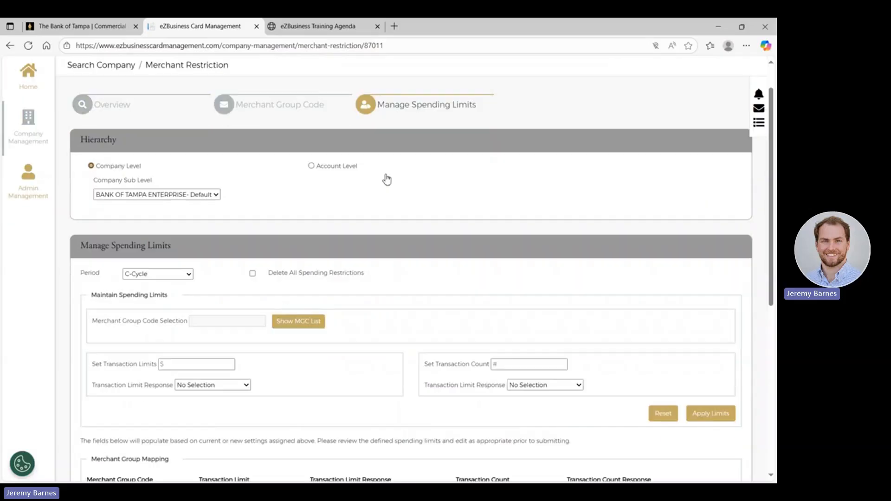
scroll(386, 179, "down", 5)
left_click(98, 281)
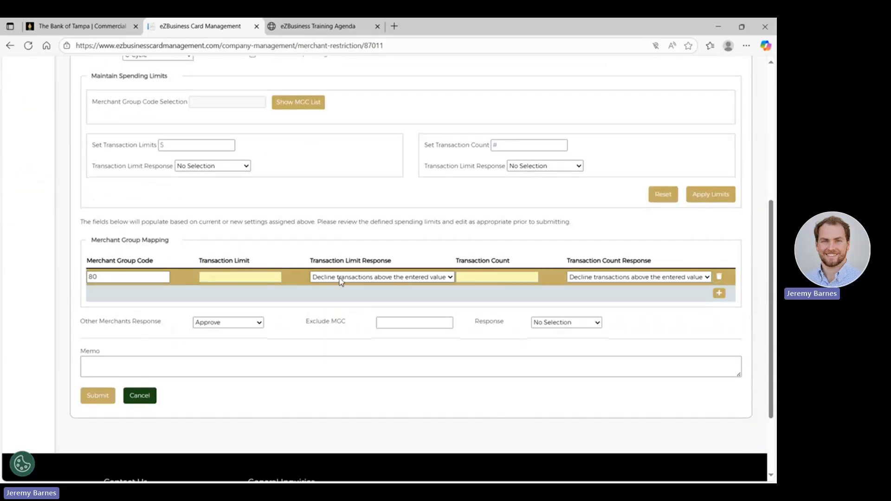
scroll(341, 282, "up", 6)
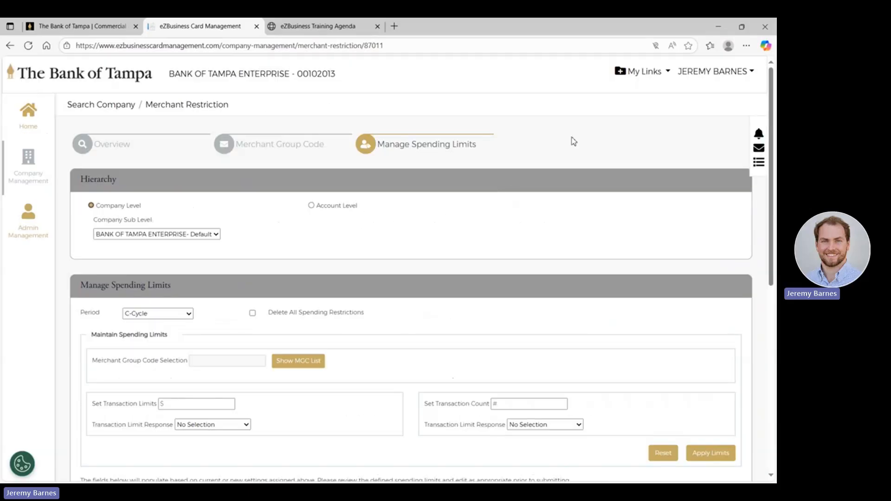
- Open Company Reporting and view the company's spend restrictions report
left_click(663, 77)
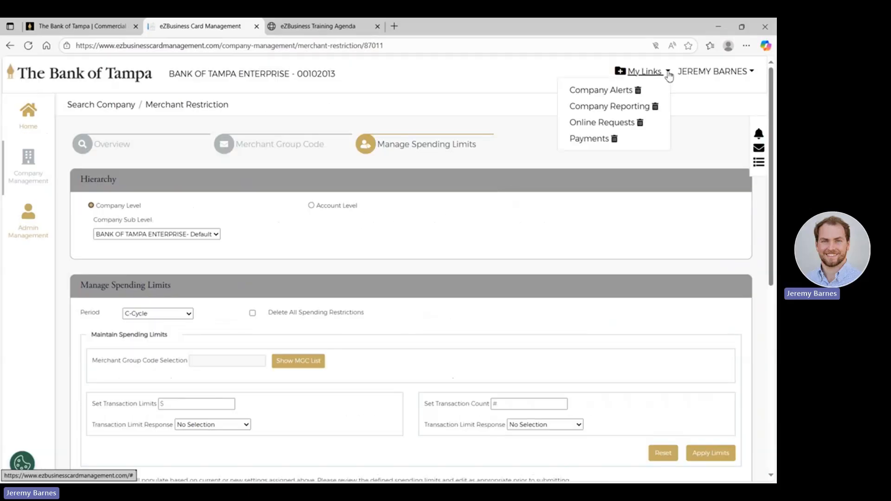
left_click(624, 108)
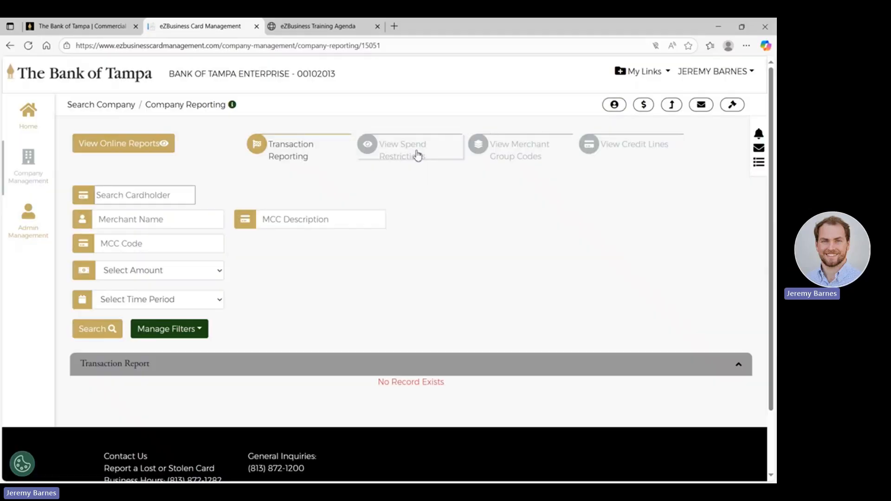
left_click(418, 156)
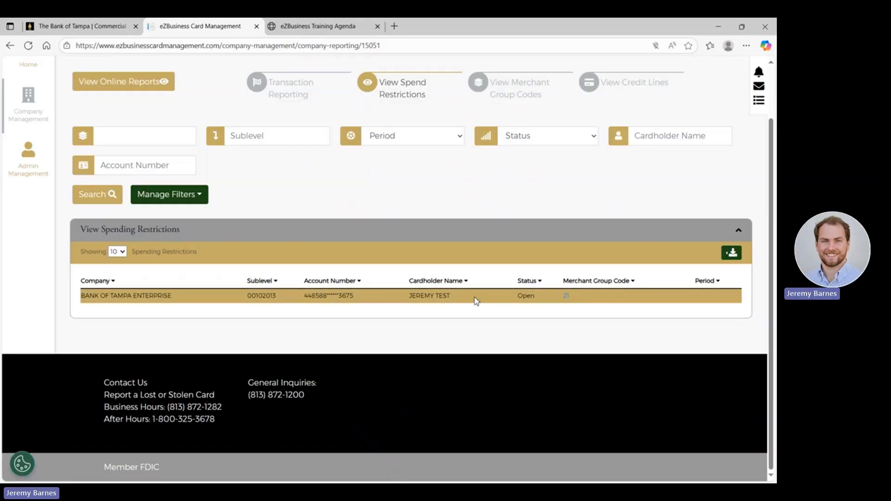
- Sort the merchant group codes report by Company Level for review, and return to the spend restrictions report
scroll(576, 295, "up", 1)
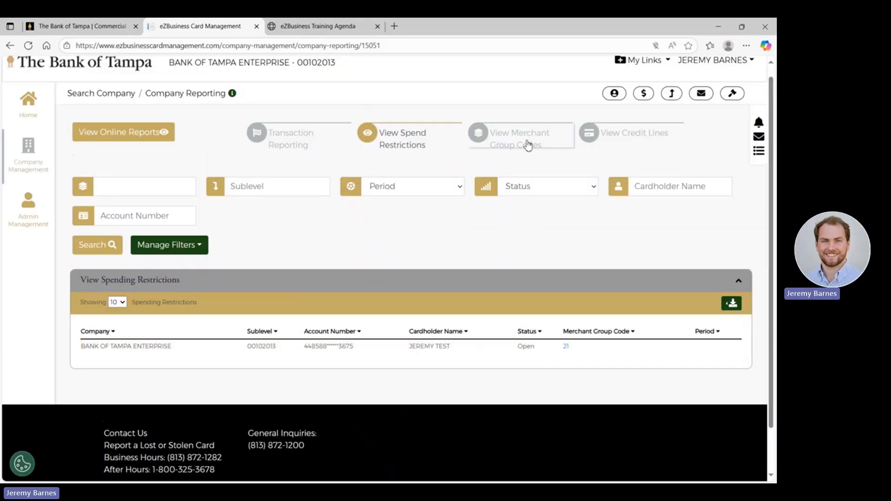
left_click(514, 144)
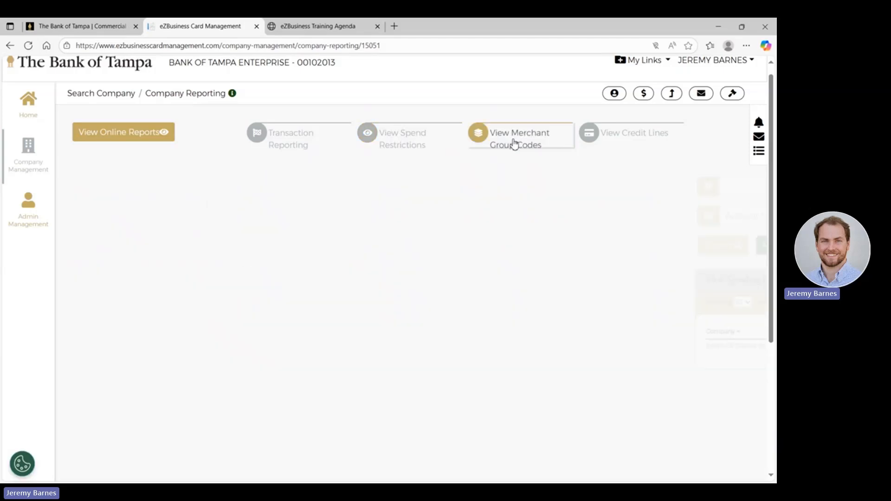
scroll(511, 151, "down", 1)
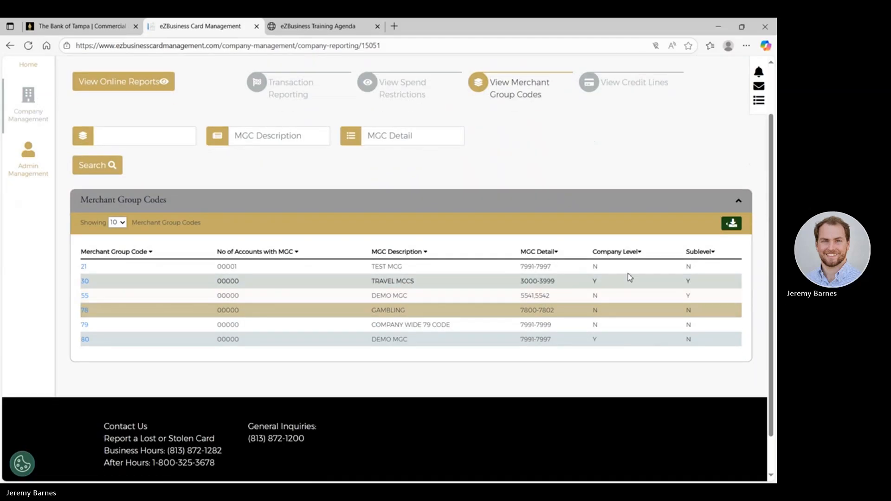
left_click_drag(593, 252, 644, 251)
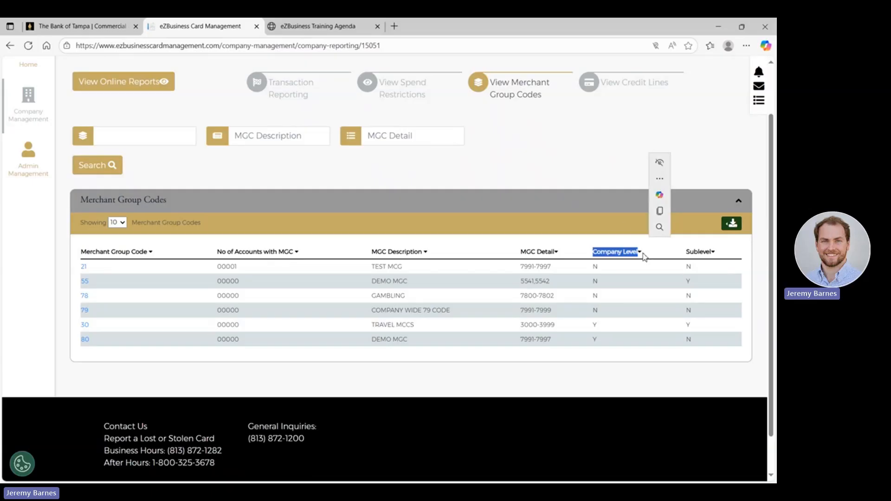
left_click(645, 255)
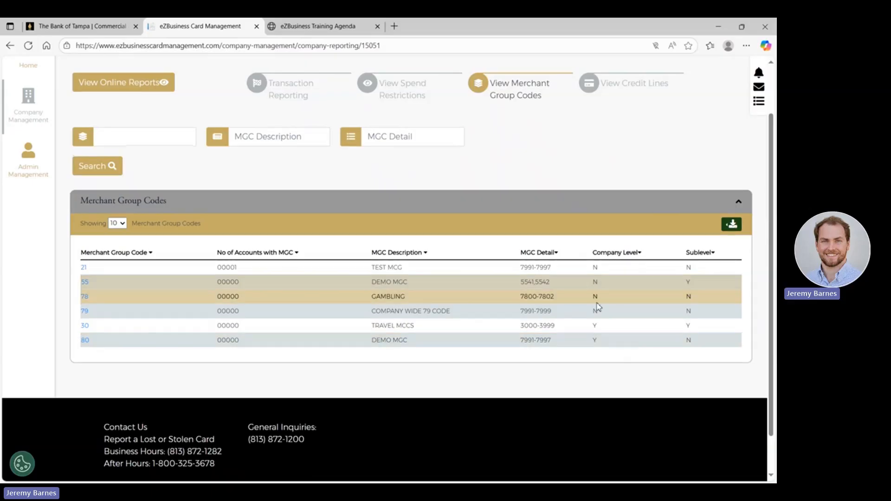
scroll(586, 283, "up", 2)
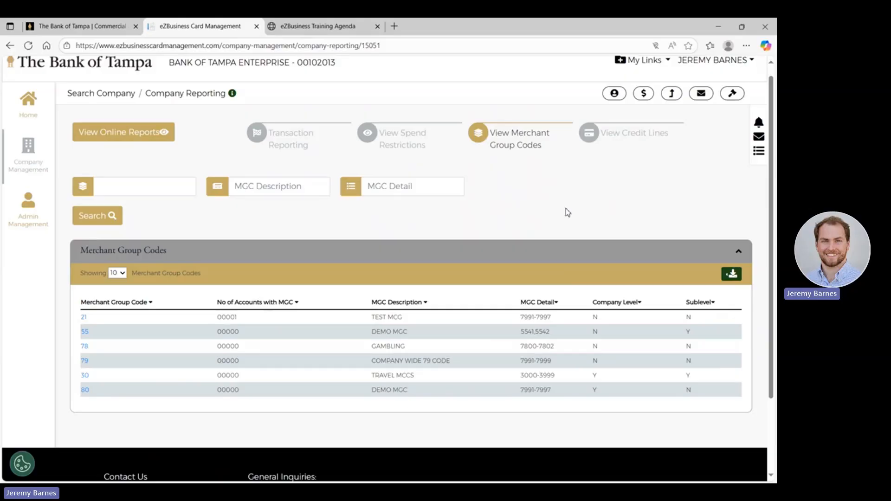
left_click(411, 124)
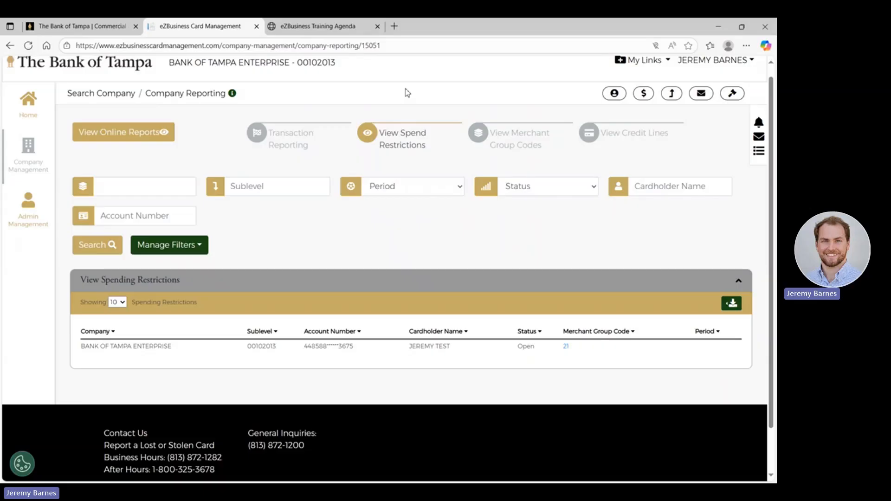
scroll(407, 93, "up", 1)
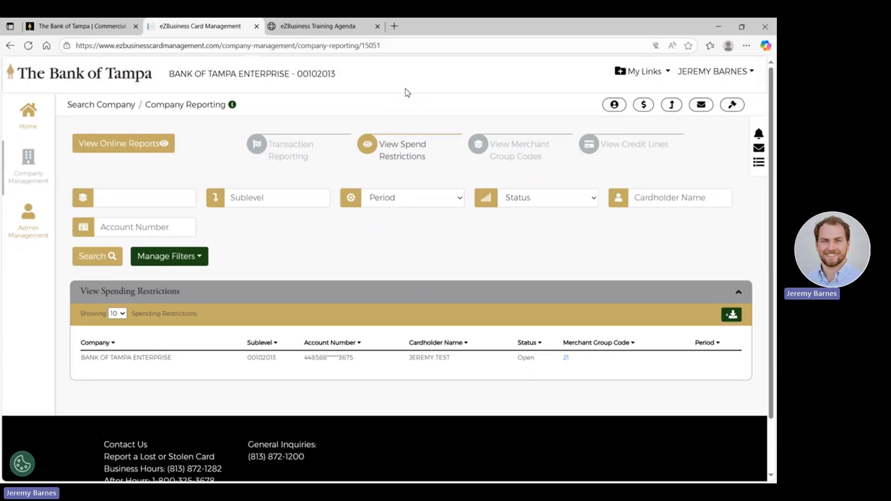
- Switch to the eZBusiness Training Agenda document and highlight the Treasury Support contact details
left_click(320, 26)
scroll(383, 325, "down", 1)
left_click(383, 357)
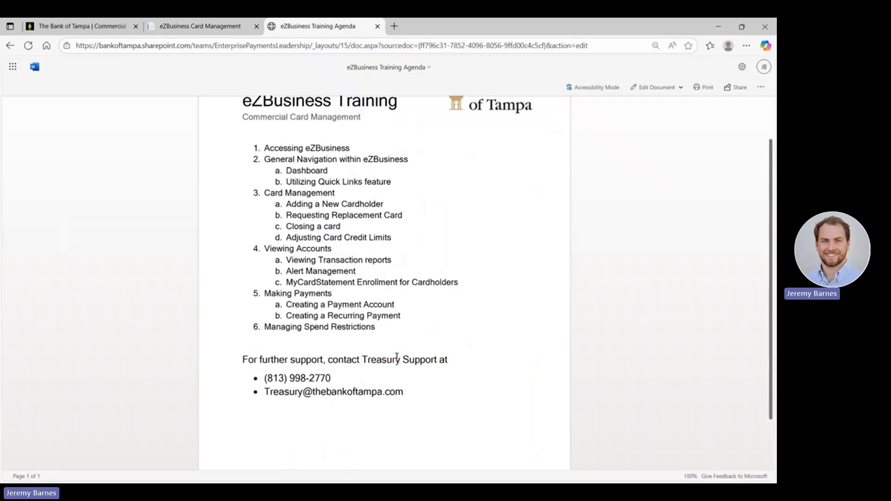
left_click_drag(411, 392, 243, 363)
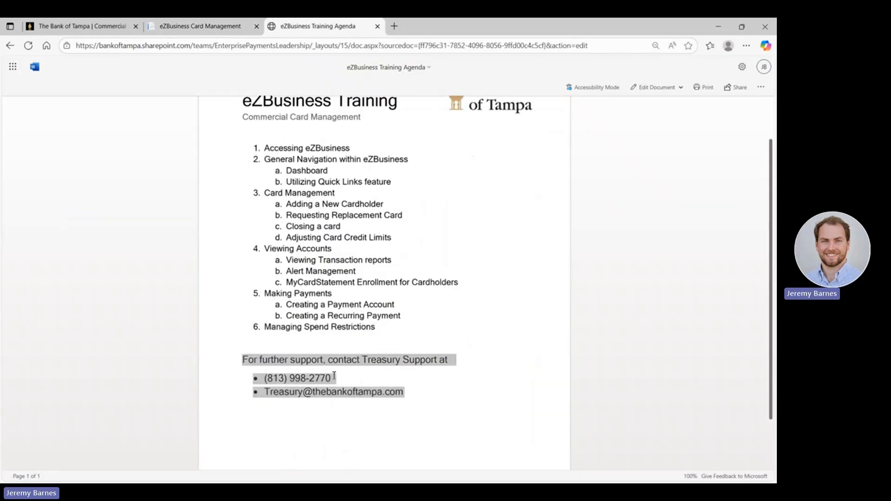
left_click(351, 381)
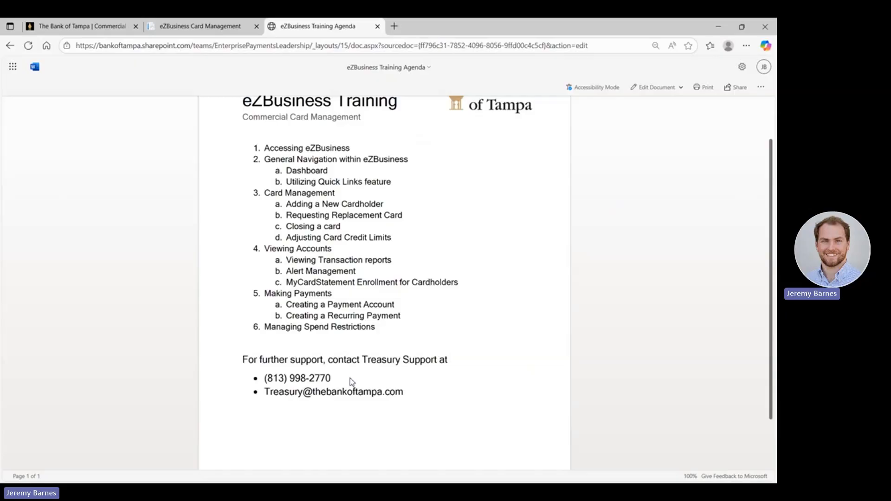